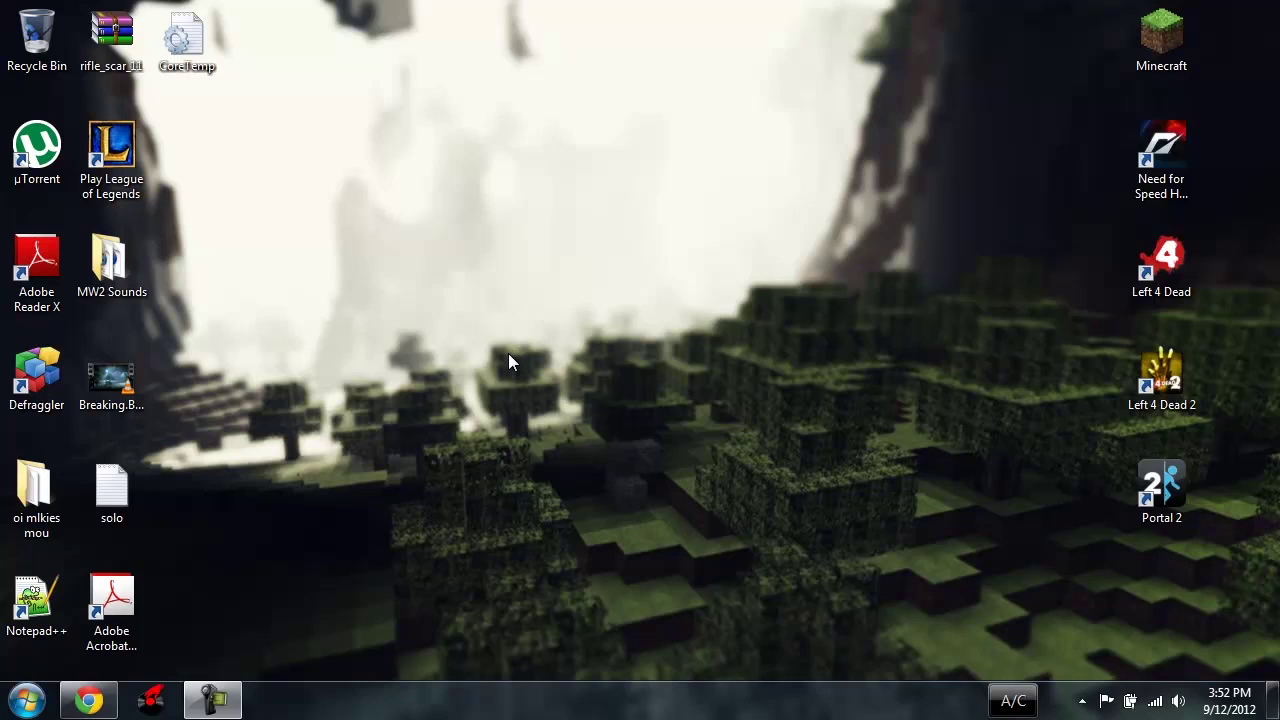
# Step: Bring the Chrome window with the Technic Pack website back into view
pyautogui.click(100, 700)
pyautogui.click(104, 698)
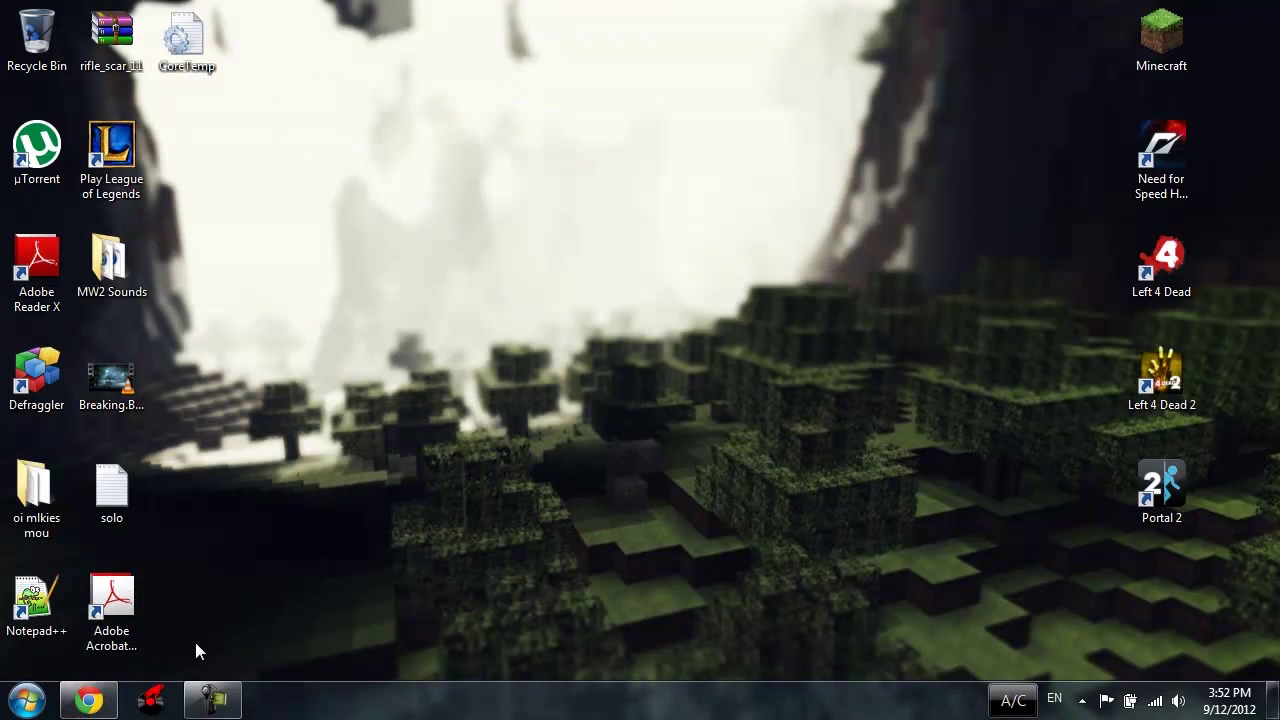
pyautogui.click(108, 698)
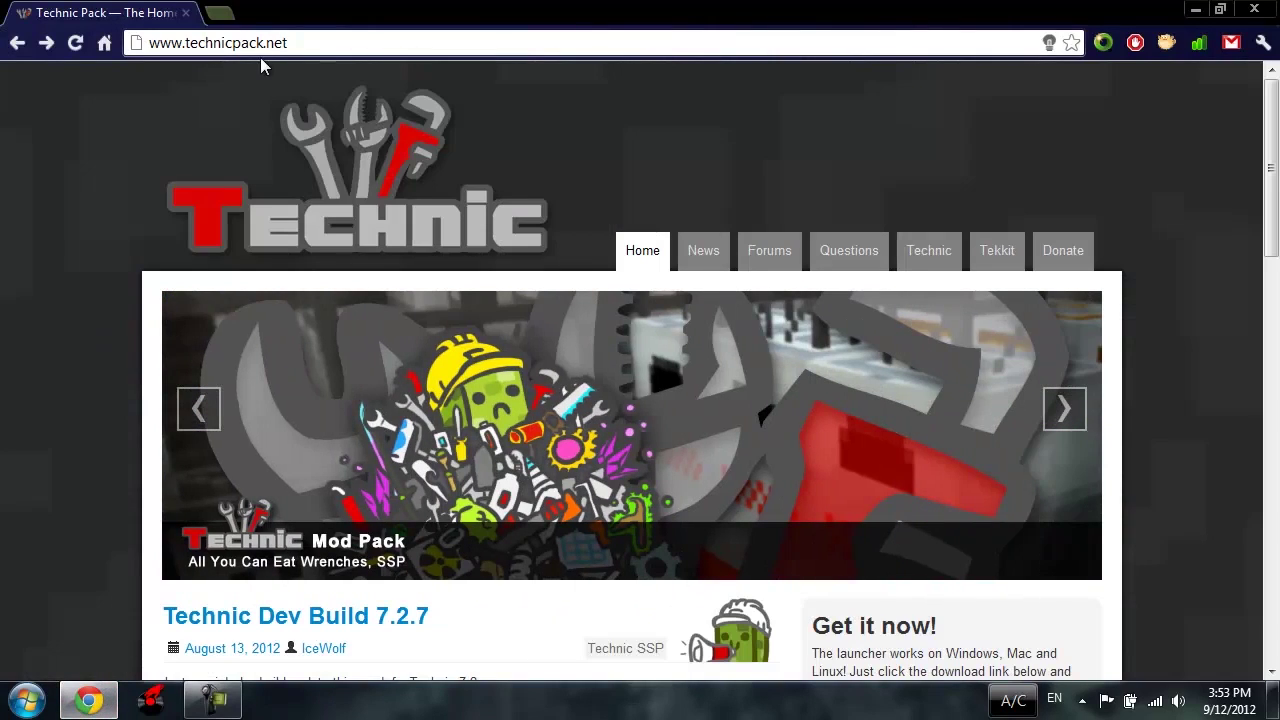
pyautogui.moveTo(307, 43); pyautogui.dragTo(144, 45)
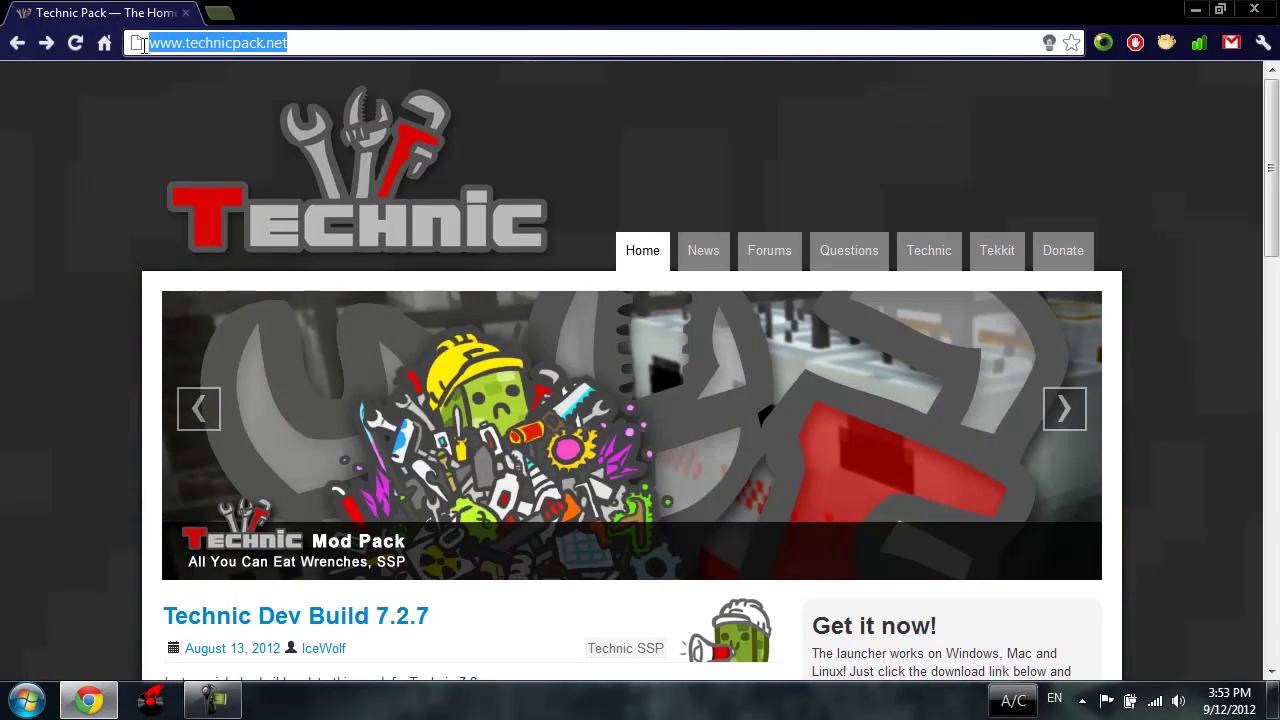
pyautogui.click(6, 202)
# Step: Download the Windows Technic Launcher and drag TechnicLauncher.exe out of the download bar
pyautogui.scroll(-2, 282, 268)
pyautogui.scroll(-1, 400, 280)
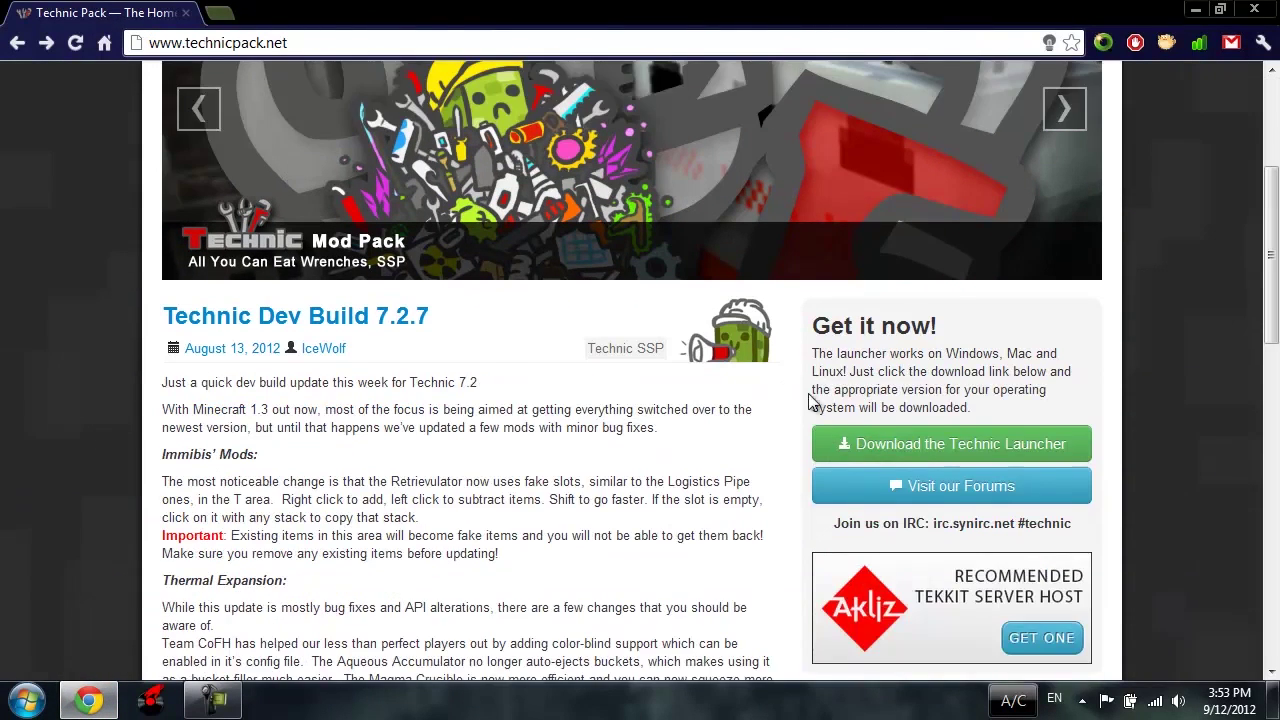
pyautogui.click(970, 452)
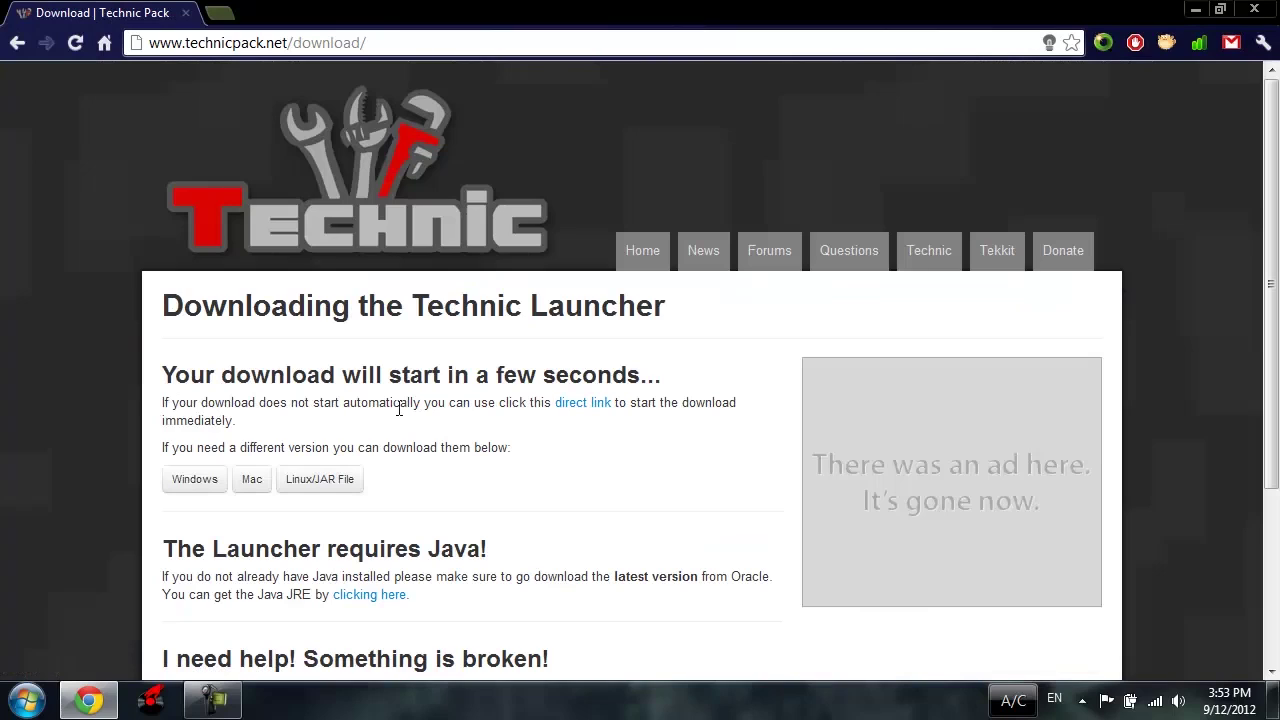
pyautogui.click(292, 482)
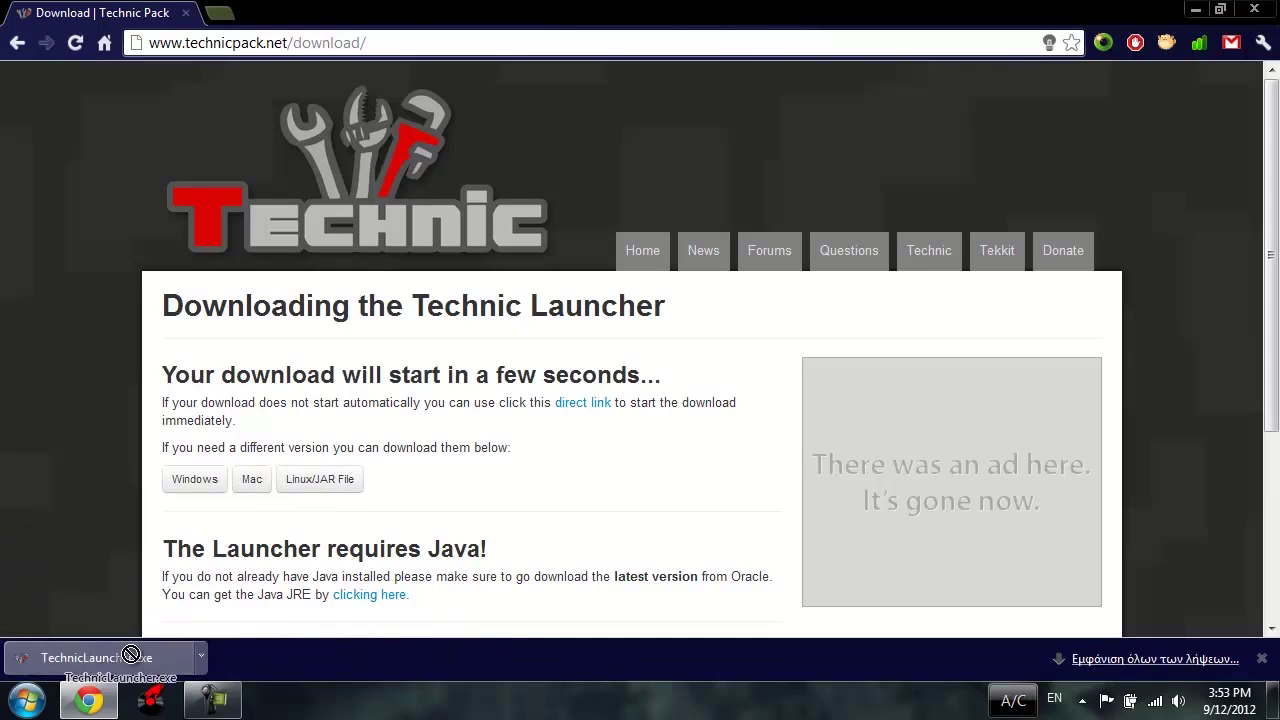
pyautogui.moveTo(96, 657); pyautogui.dragTo(697, 380)
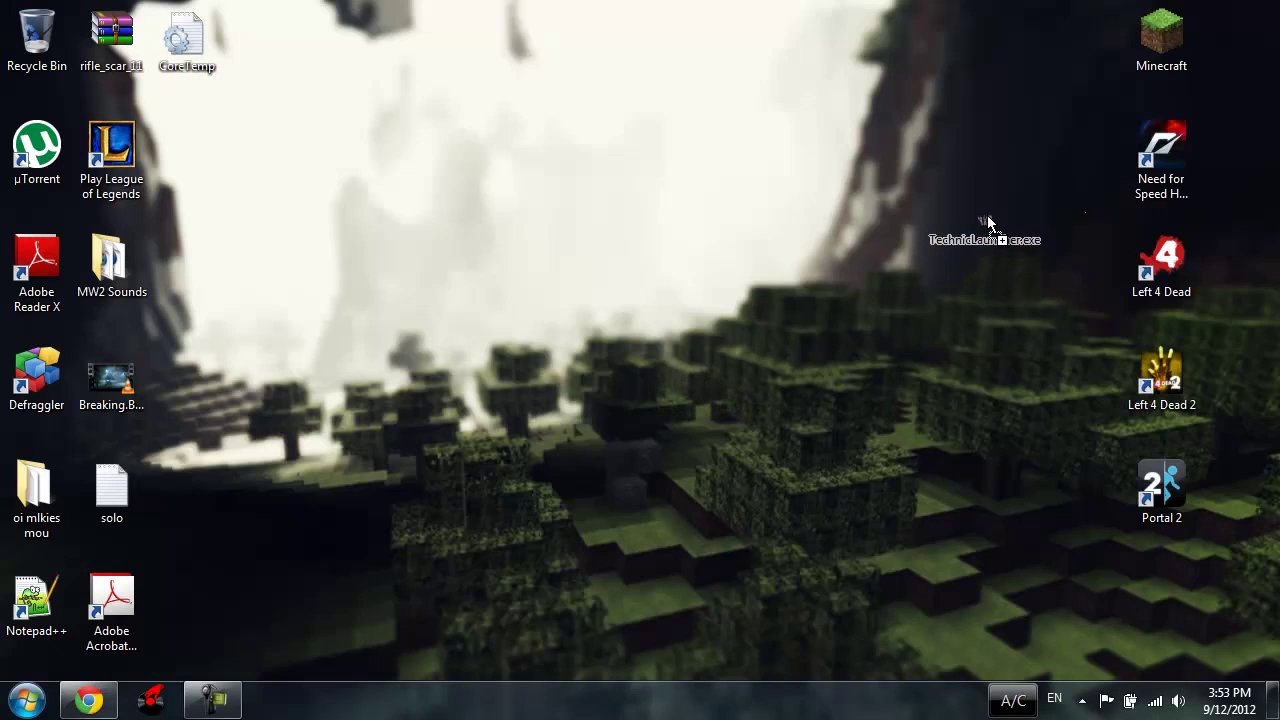
# Step: Place TechnicLauncher.exe at the desktop's bottom right and run it, accepting the security warning
pyautogui.moveTo(988, 217)
pyautogui.mouseDown()
pyautogui.moveTo(961, 220)
pyautogui.moveTo(976, 205)
pyautogui.mouseUp()
pyautogui.moveTo(1003, 152); pyautogui.dragTo(1150, 563)
pyautogui.doubleClick(1168, 597)
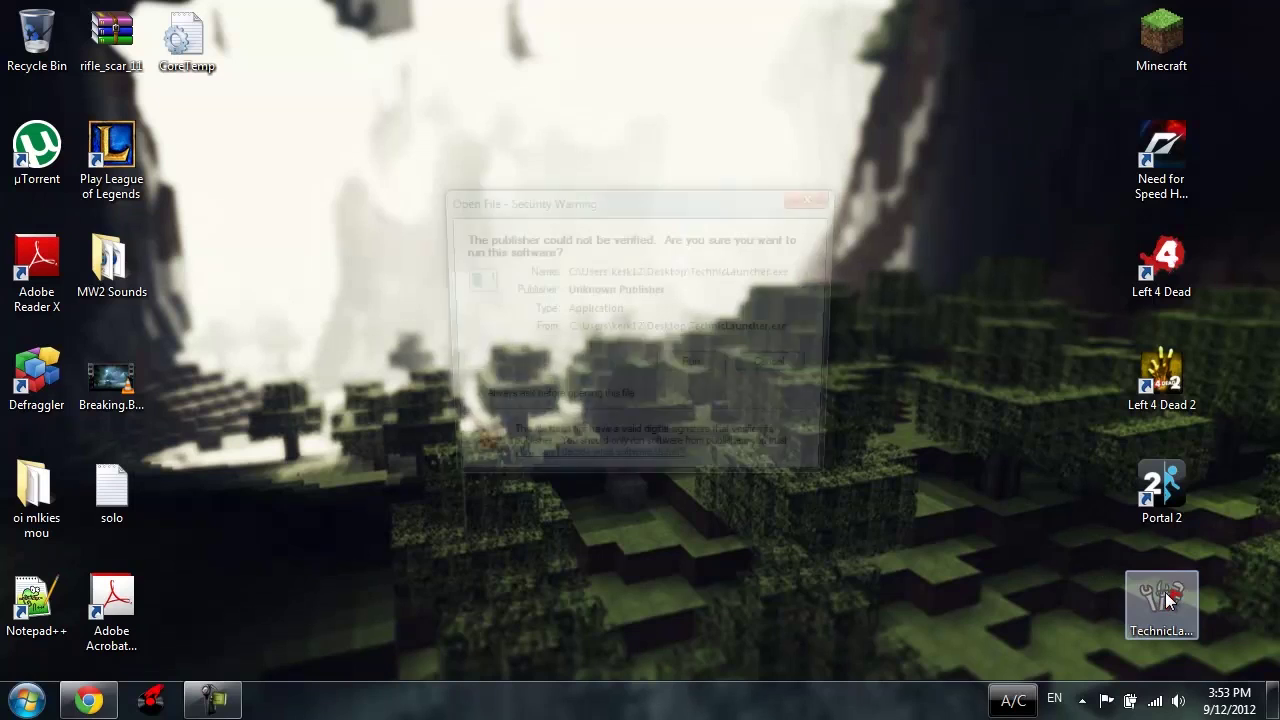
pyautogui.click(712, 364)
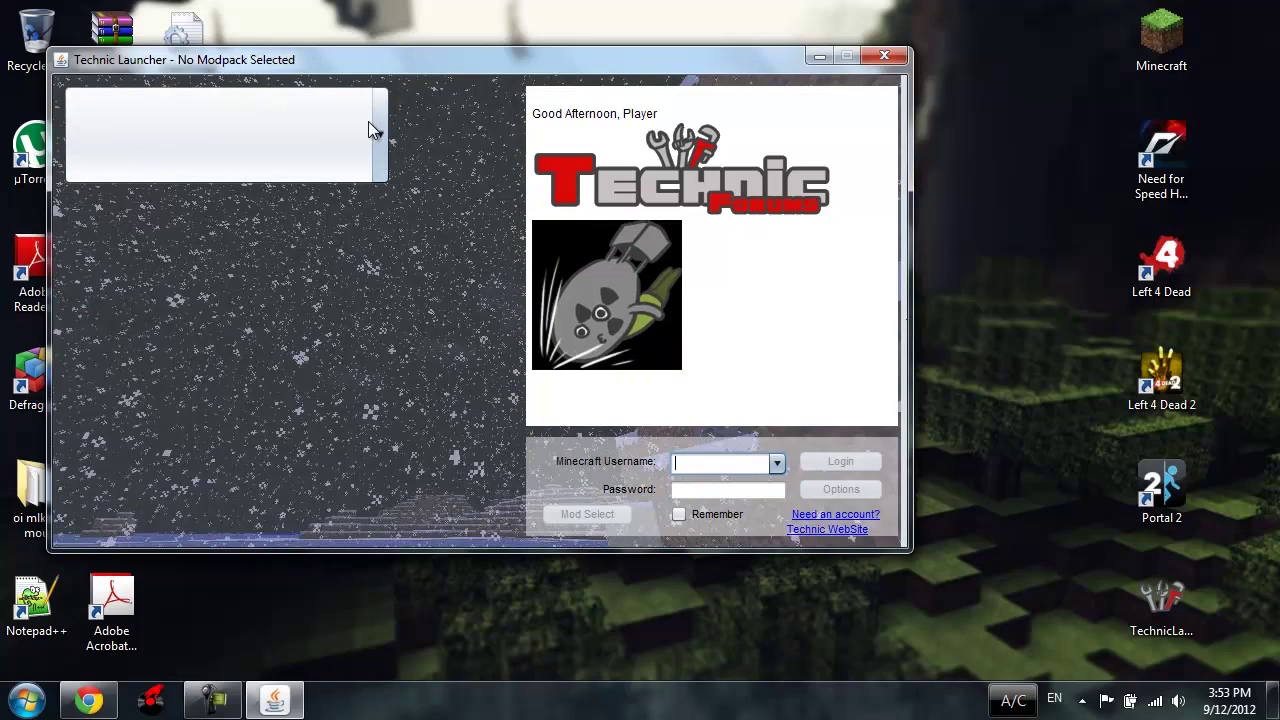
# Step: Try out the Technic, Tekkit and Yogbox modpacks from the modpack dropdown
pyautogui.click(368, 121)
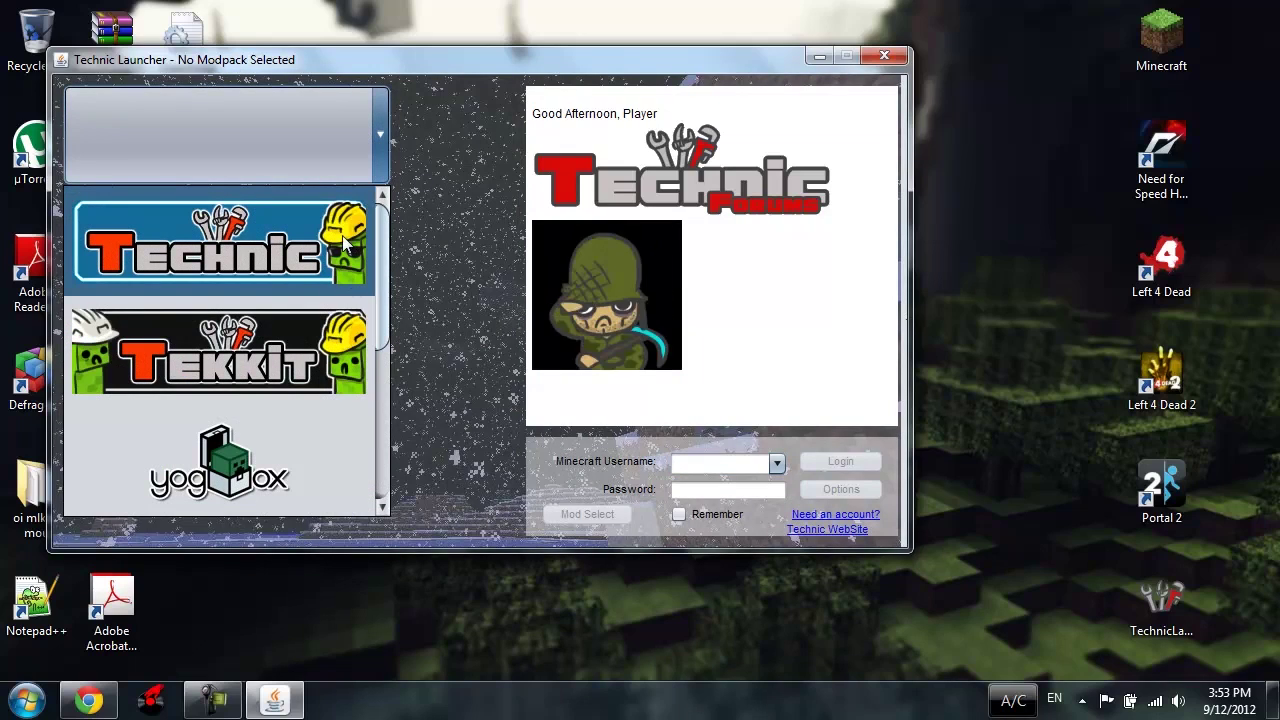
pyautogui.click(342, 235)
pyautogui.click(367, 138)
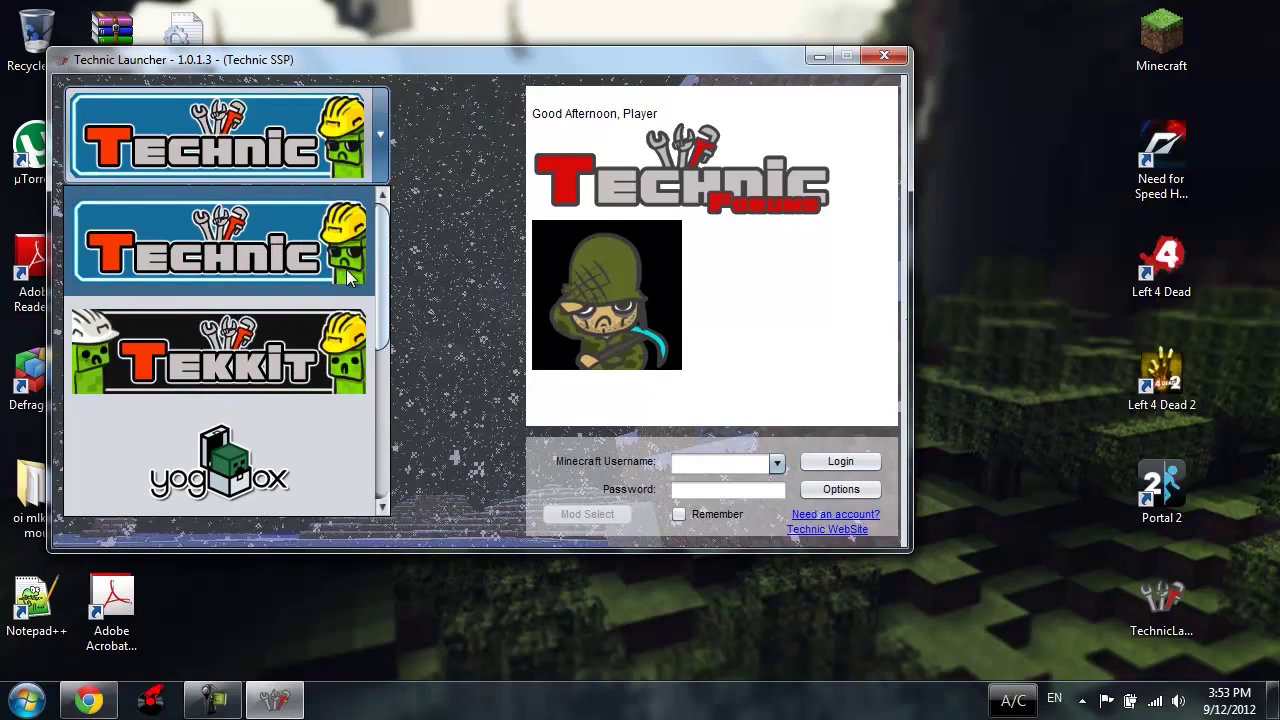
pyautogui.scroll(-1, 385, 270)
pyautogui.scroll(-3, 385, 270)
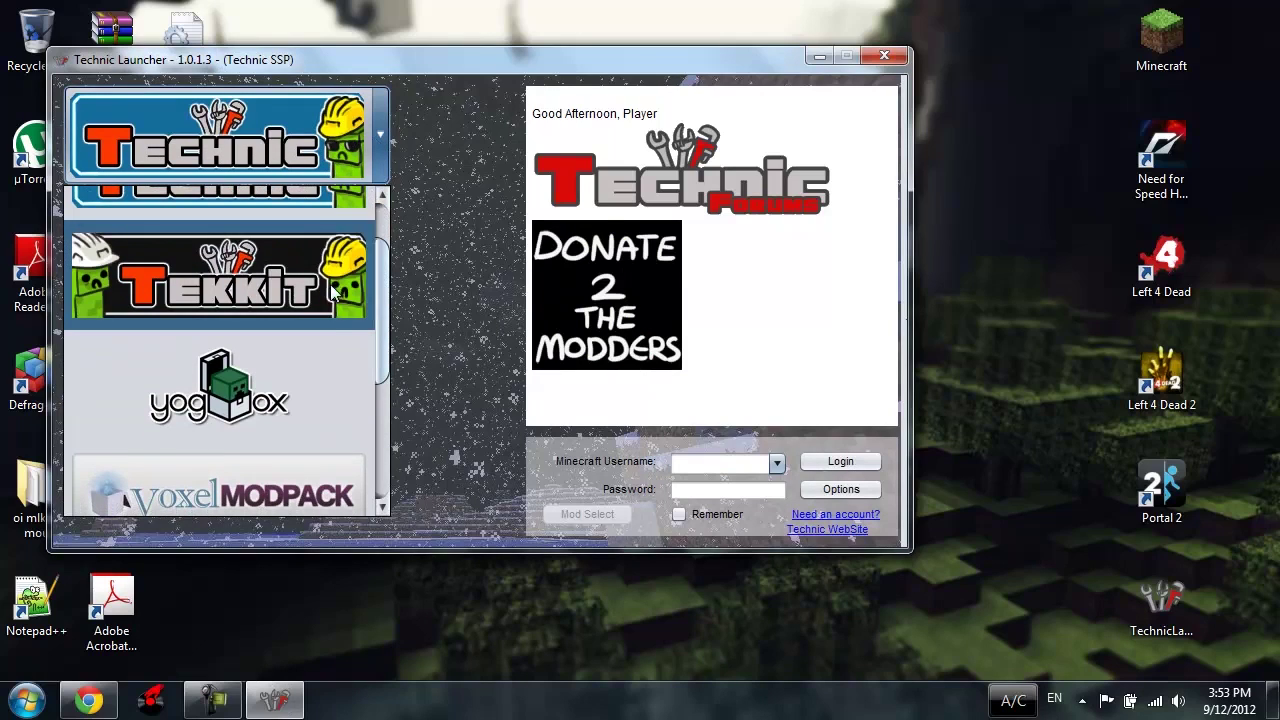
pyautogui.click(330, 284)
pyautogui.click(300, 140)
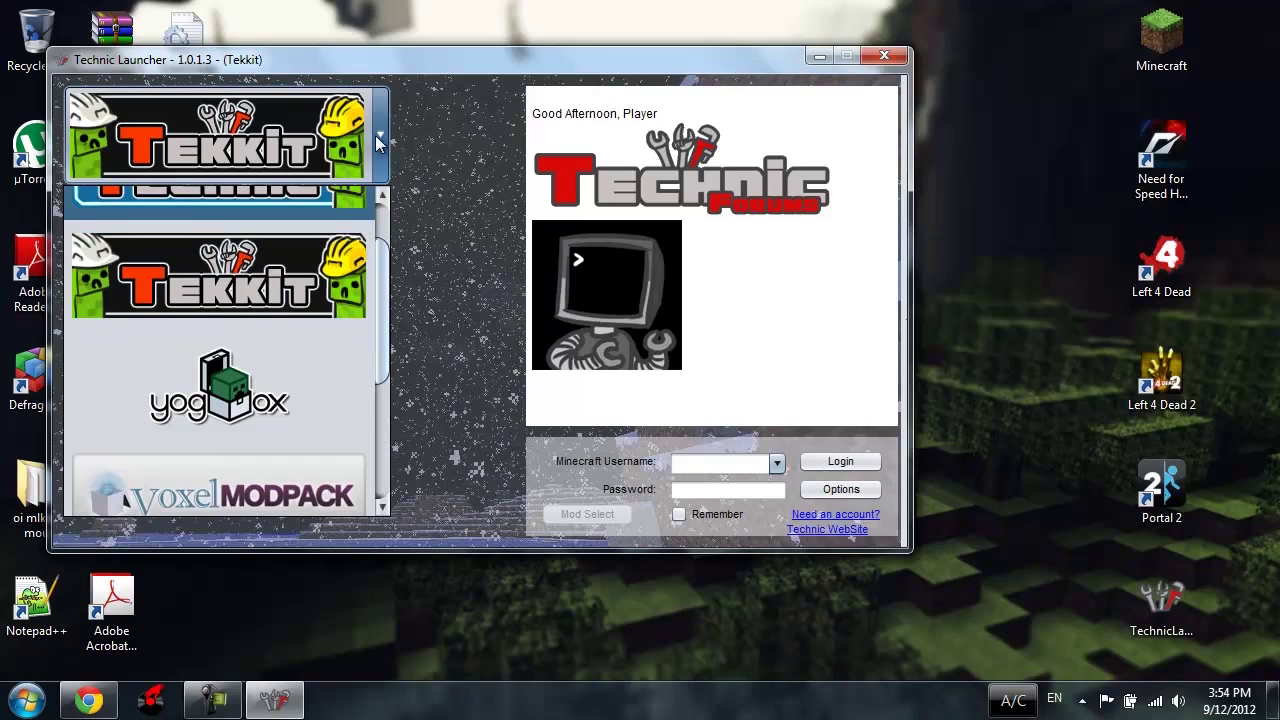
pyautogui.click(295, 379)
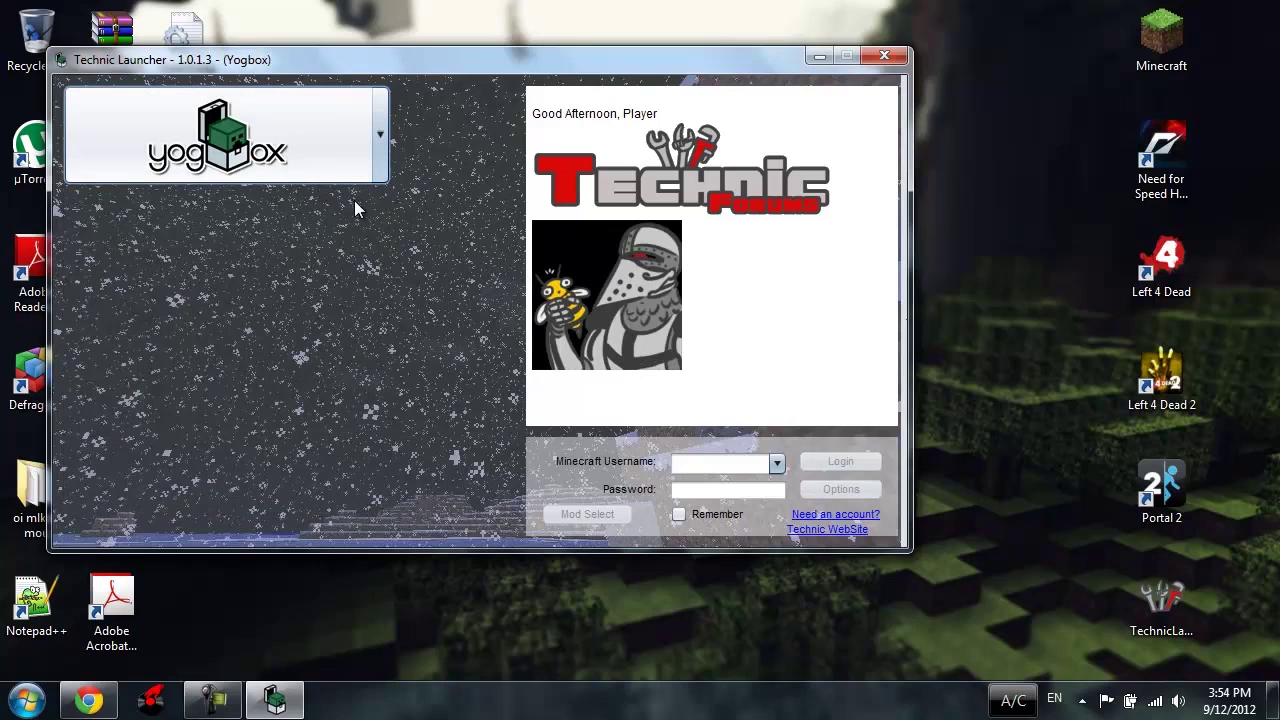
# Step: Scroll the modpack list, select Technic, and click into the username field
pyautogui.click(352, 178)
pyautogui.scroll(-3, 365, 346)
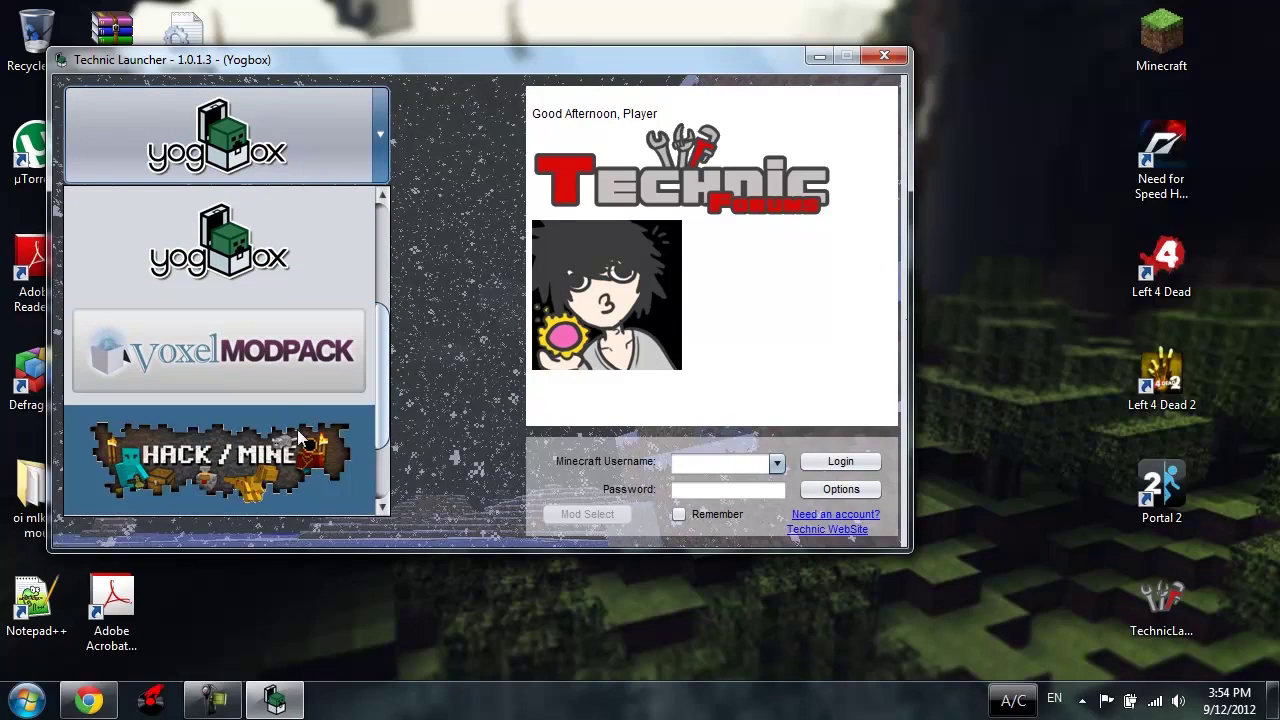
pyautogui.scroll(-3, 370, 440)
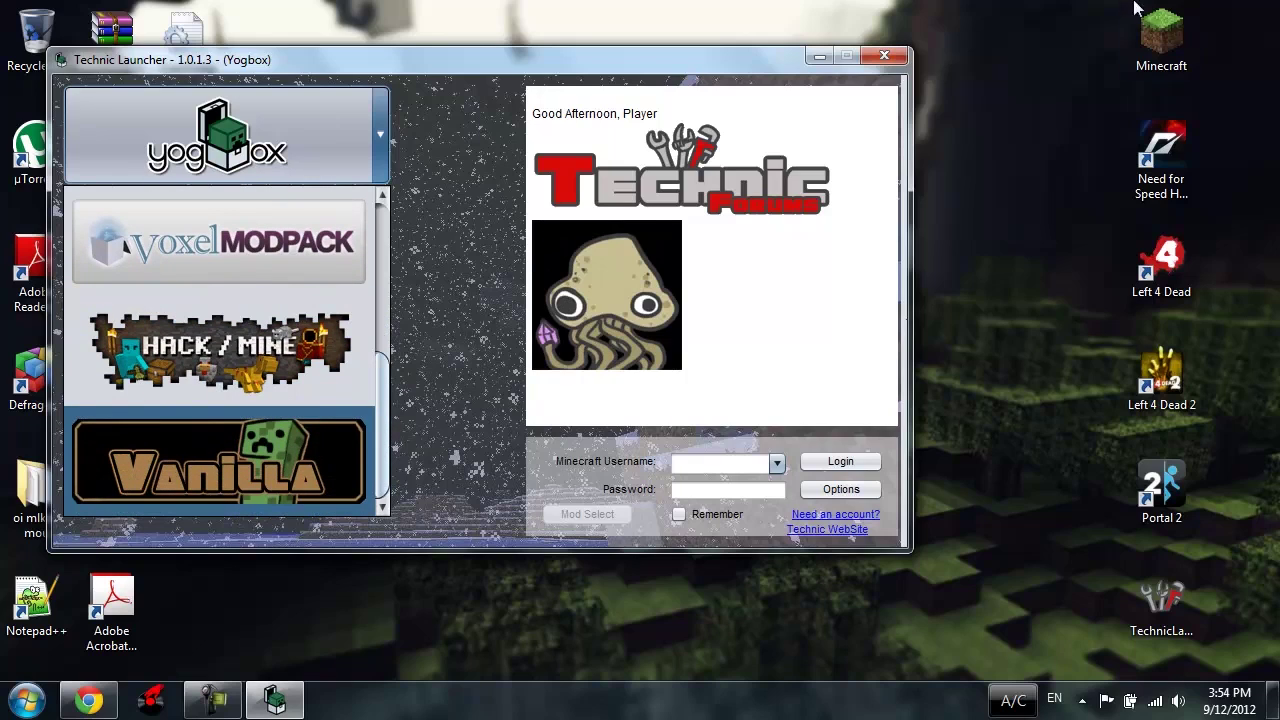
pyautogui.scroll(3, 350, 325)
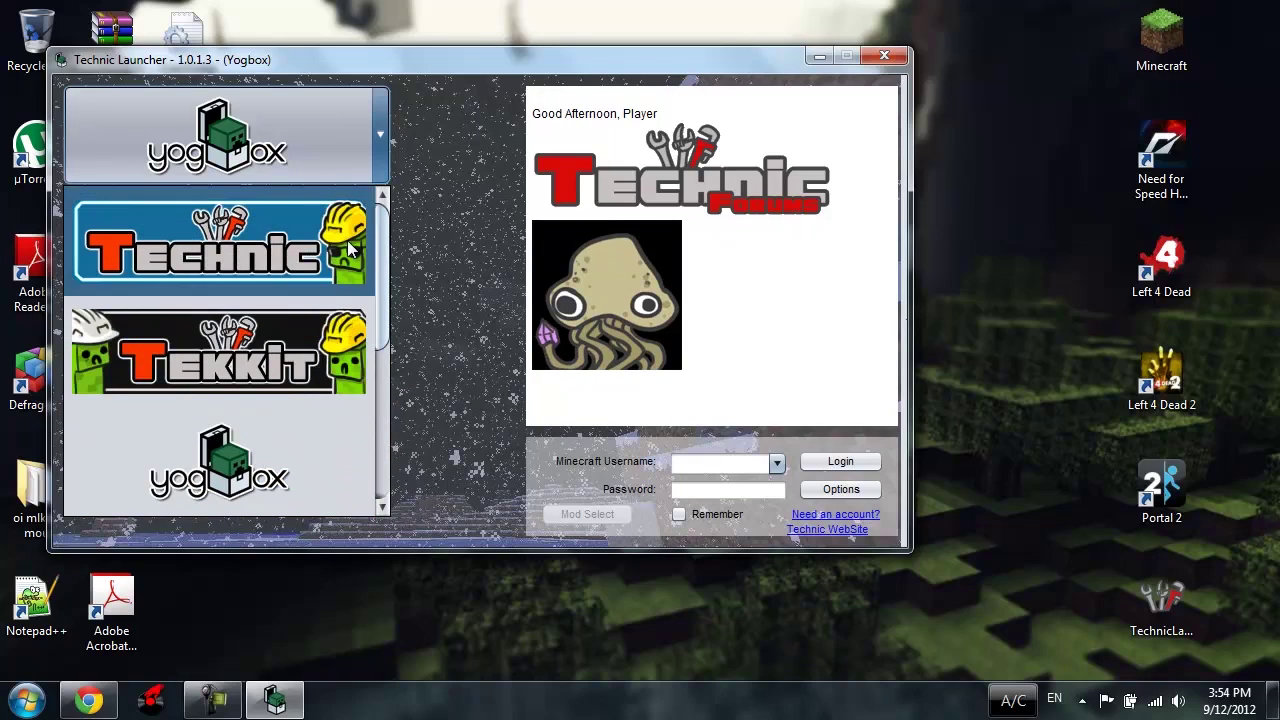
pyautogui.click(268, 252)
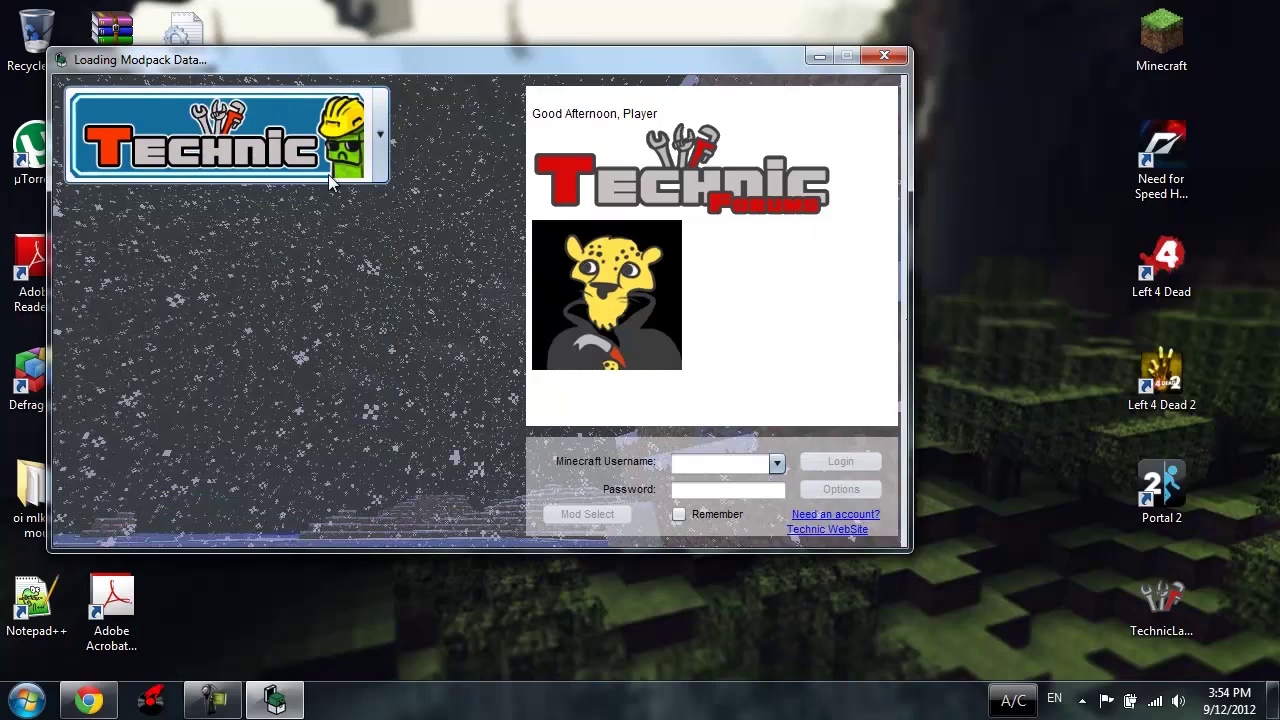
pyautogui.click(691, 468)
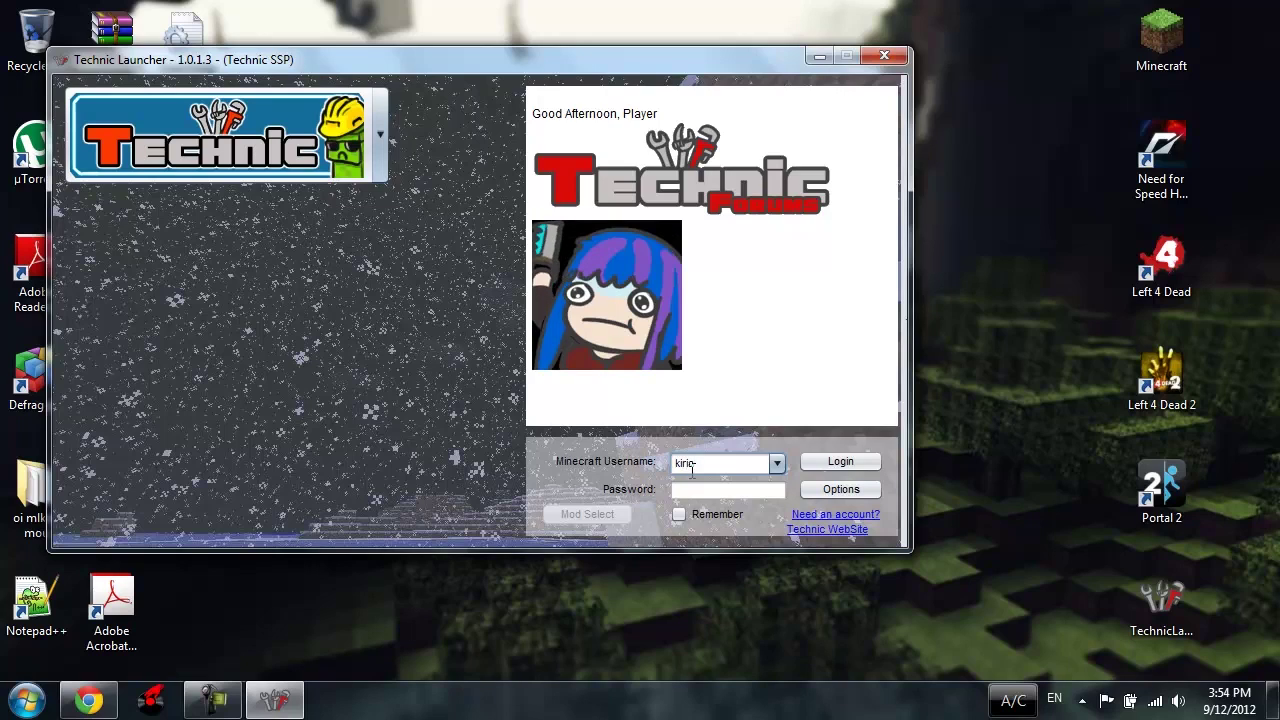
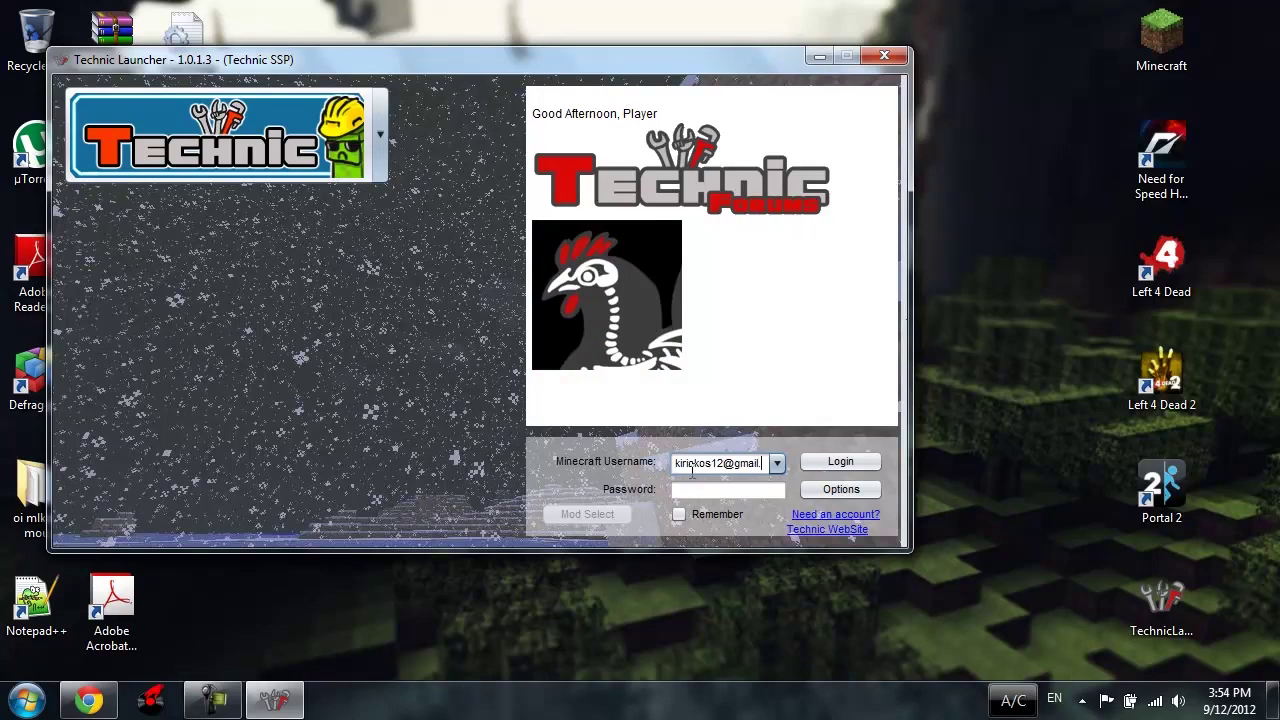
# Step: Enter the Minecraft account e-mail and password, tick Remember, and open Options
pyautogui.click(706, 489)
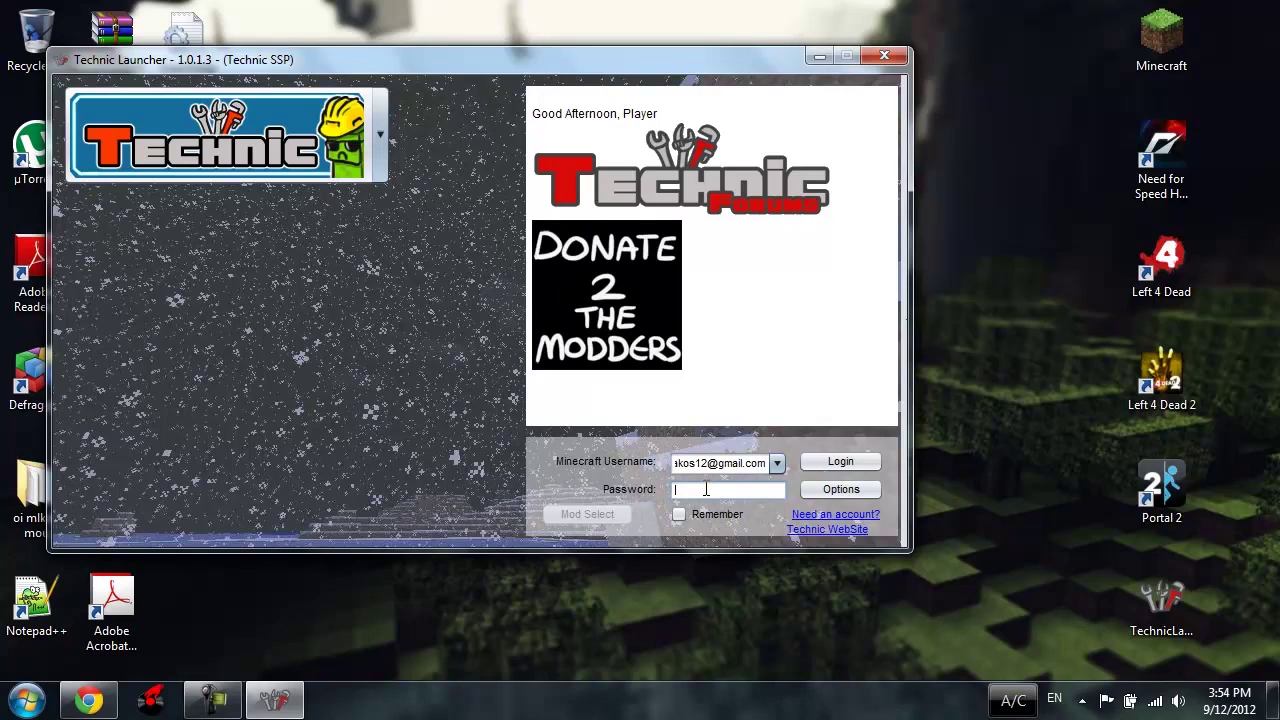
pyautogui.write('********')
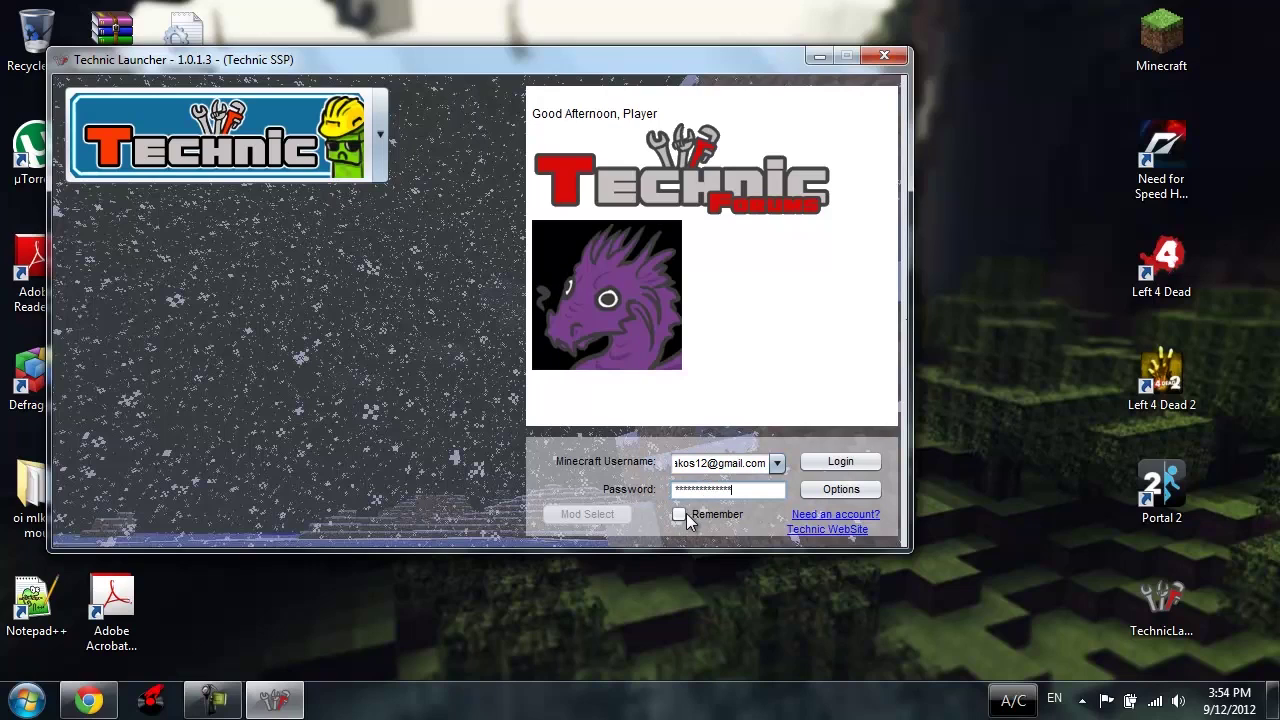
pyautogui.click(686, 513)
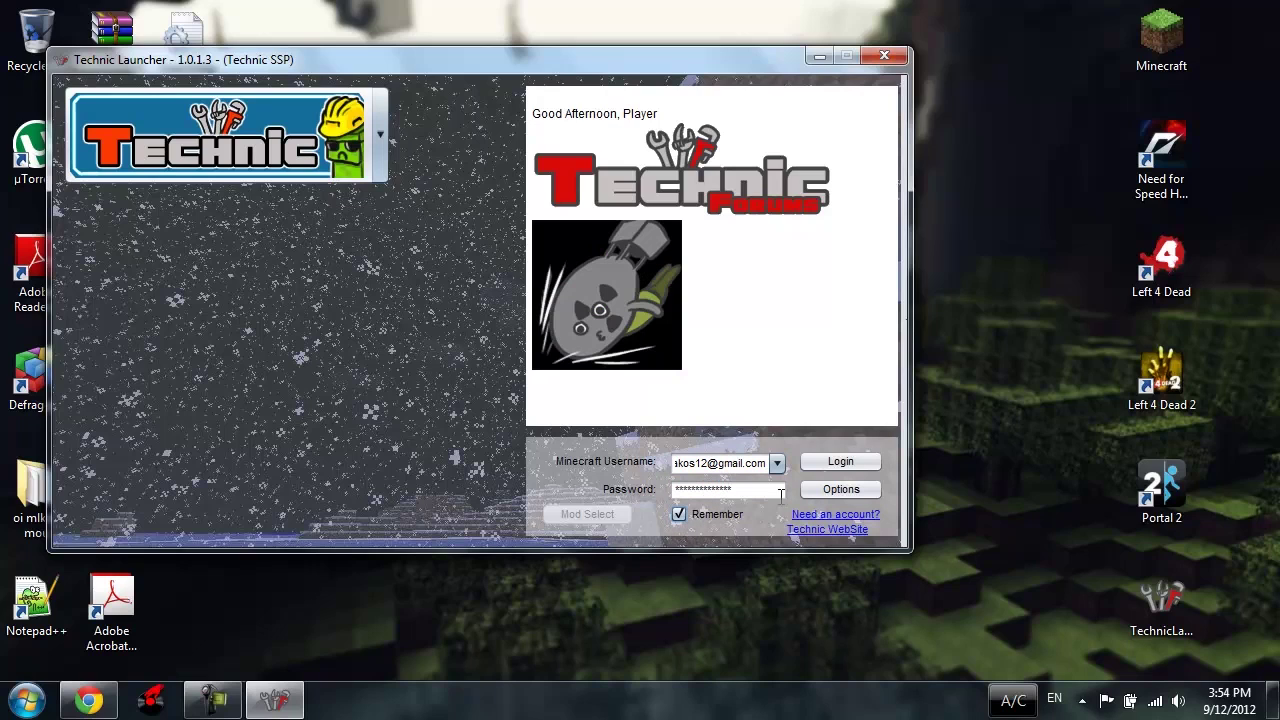
pyautogui.click(854, 492)
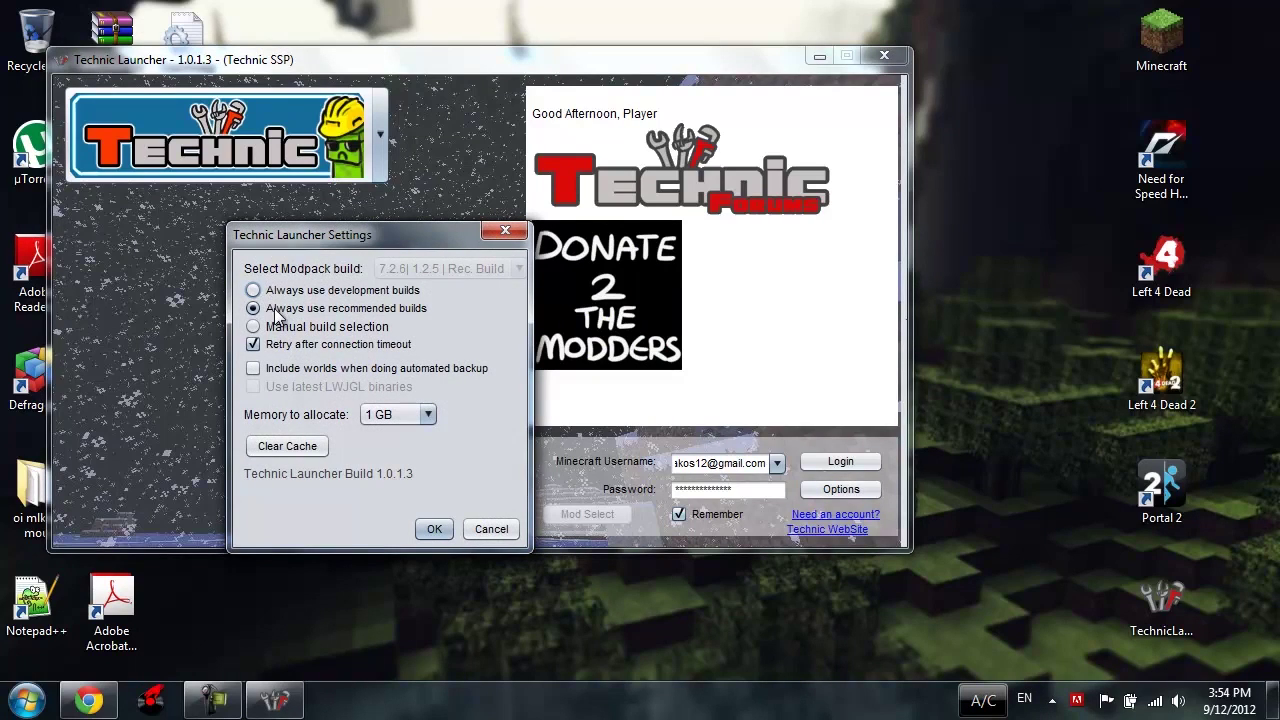
# Step: Select 'Always use development builds', then bring up Task Manager from the taskbar
pyautogui.click(386, 292)
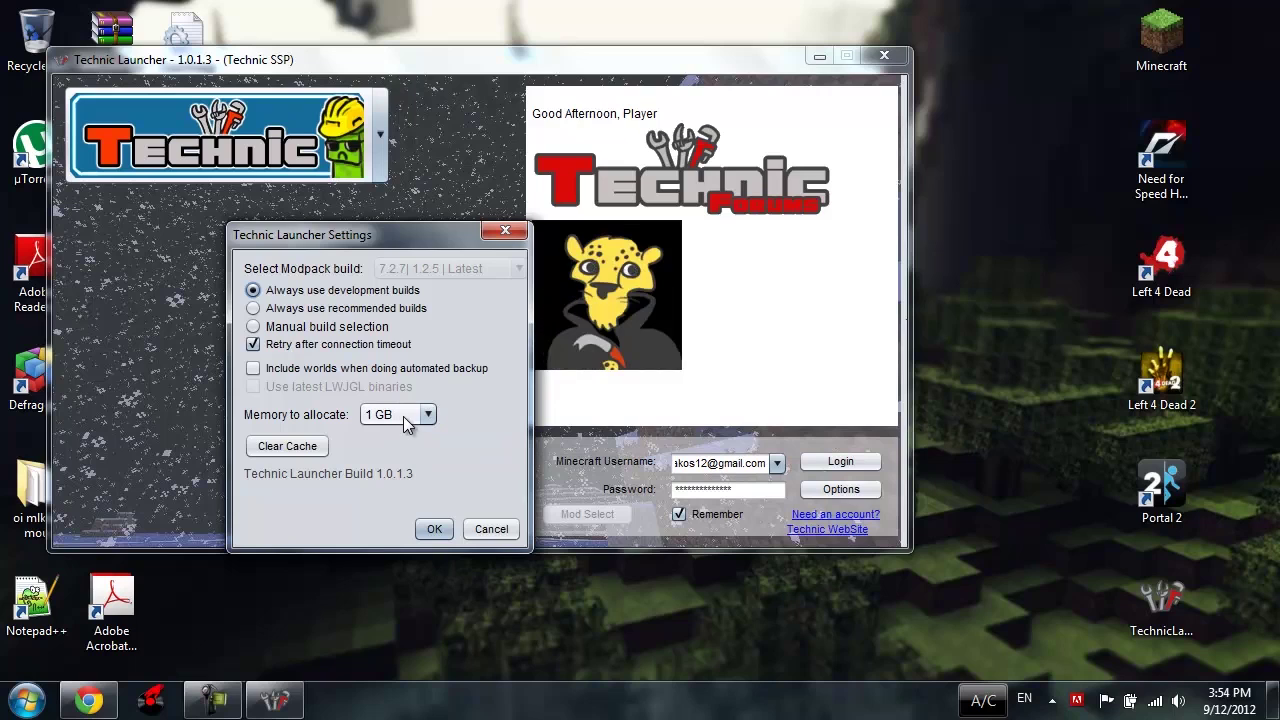
pyautogui.rightClick(466, 668)
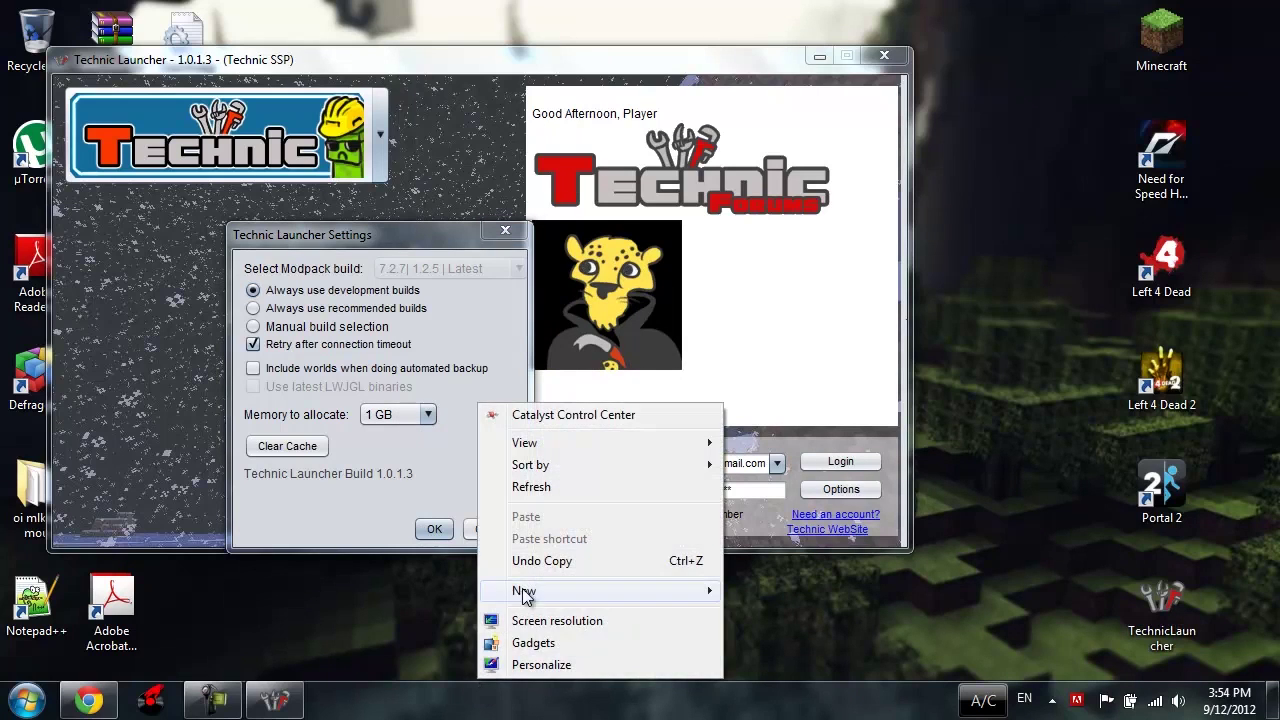
pyautogui.rightClick(467, 693)
pyautogui.click(535, 631)
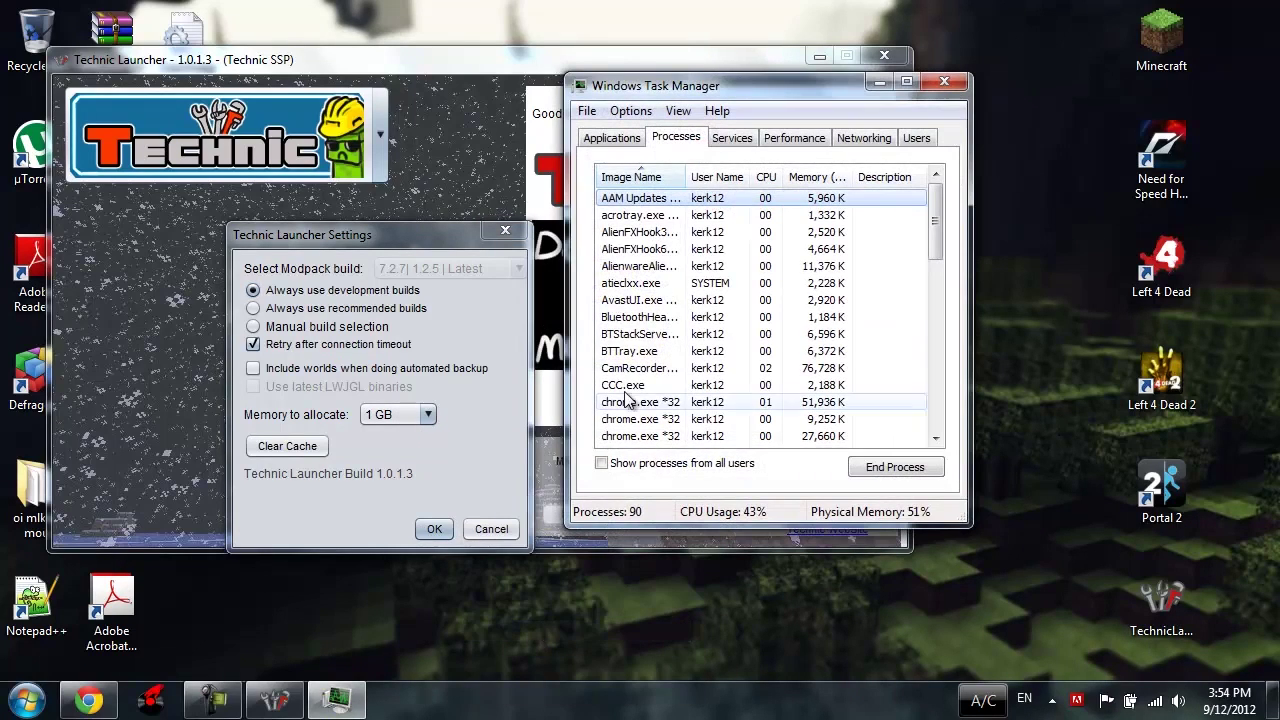
pyautogui.click(790, 138)
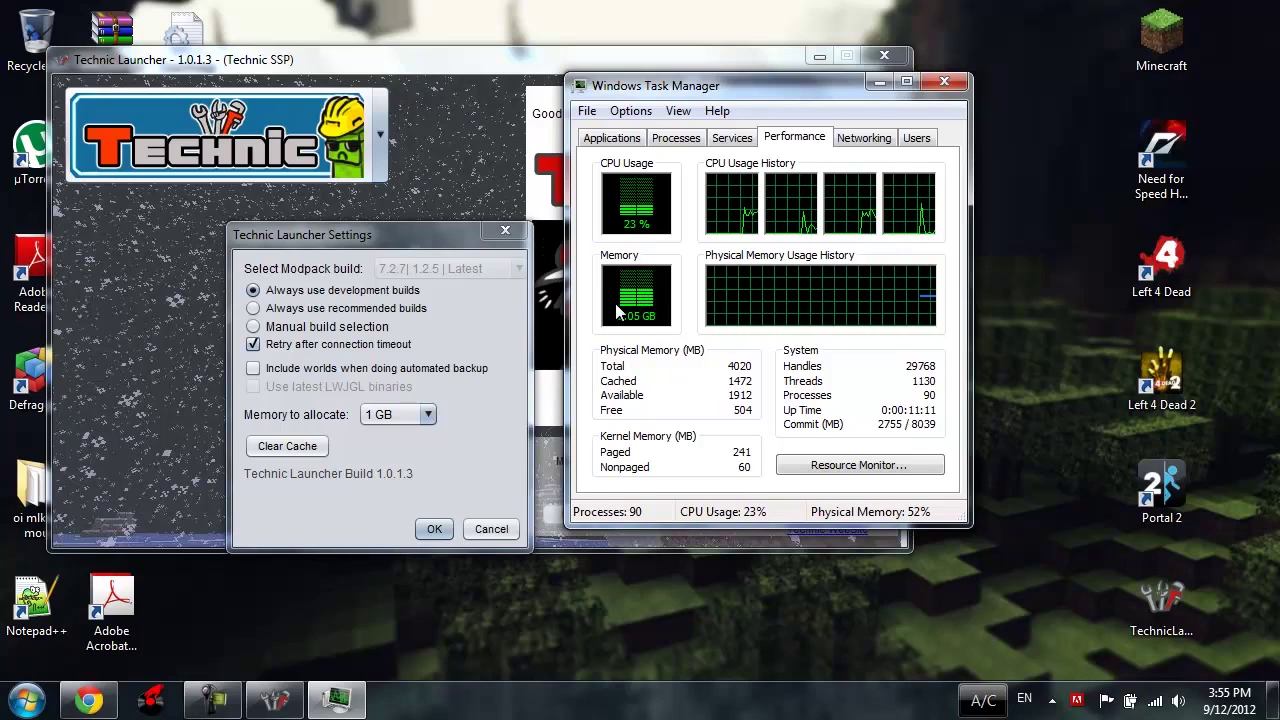
pyautogui.moveTo(686, 90); pyautogui.dragTo(899, 134)
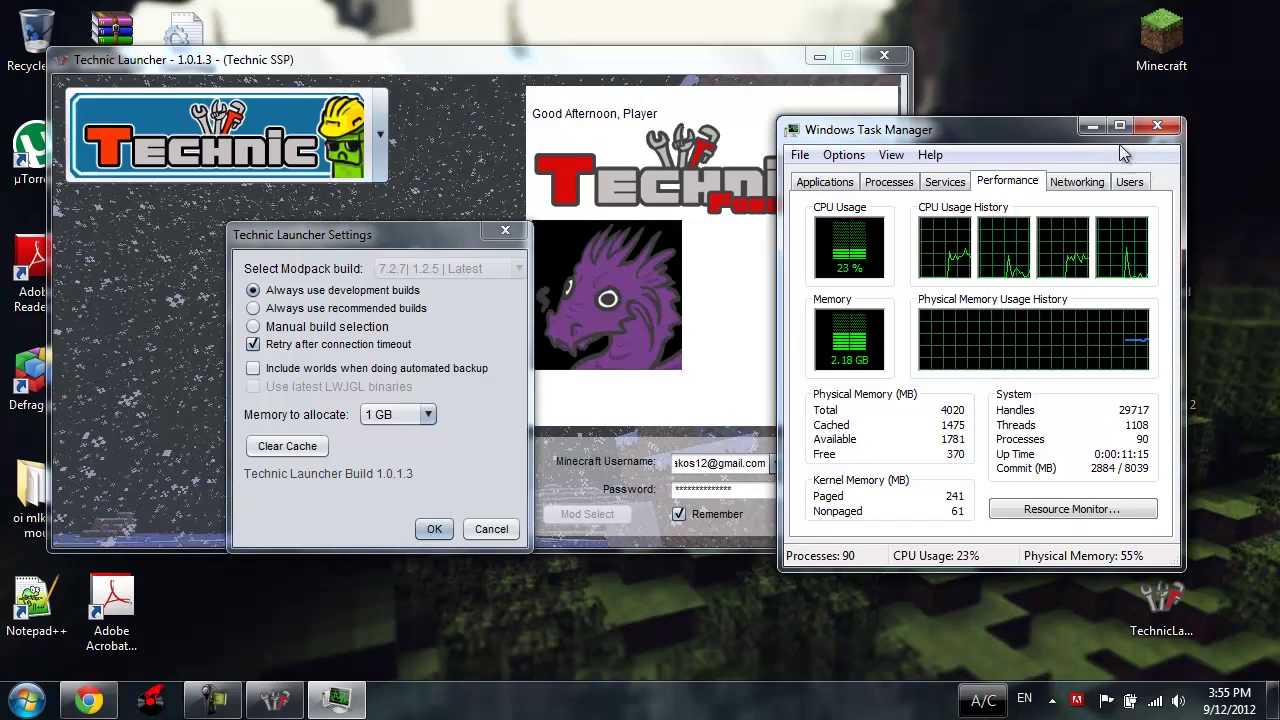
pyautogui.click(1157, 127)
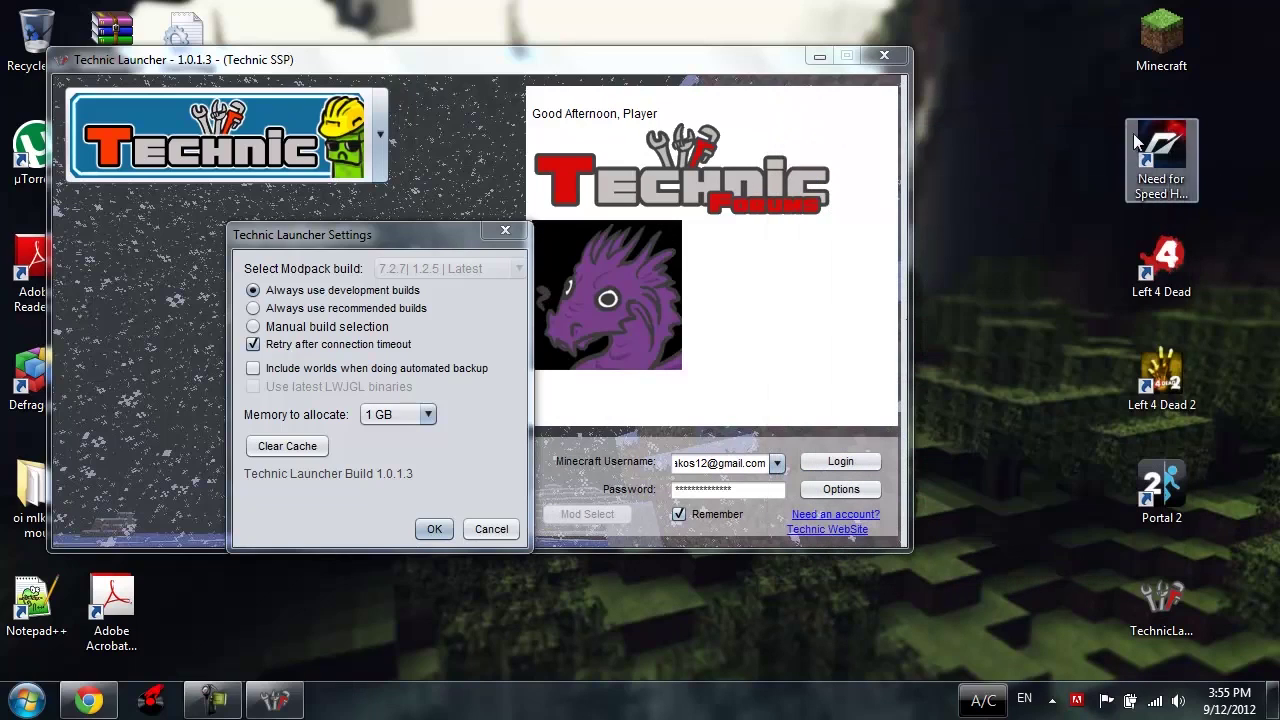
# Step: Confirm the build settings with OK and log in to launch Technic SSP
pyautogui.click(448, 531)
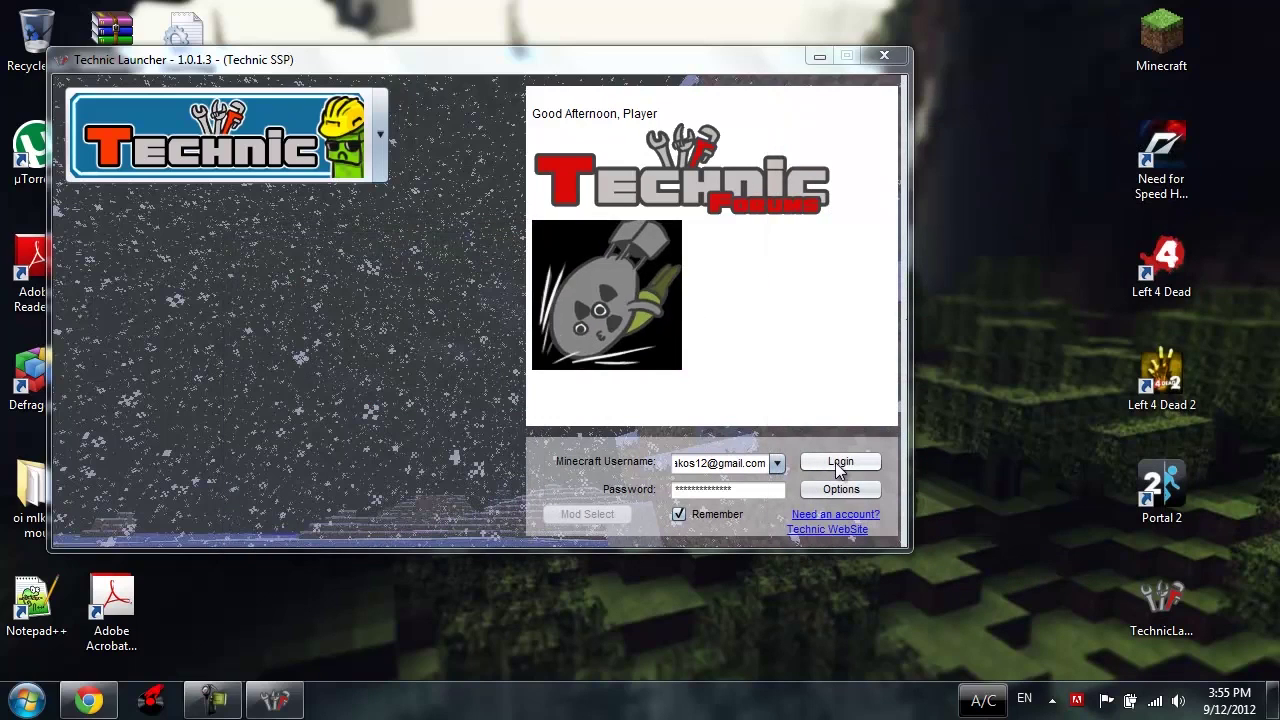
pyautogui.click(840, 463)
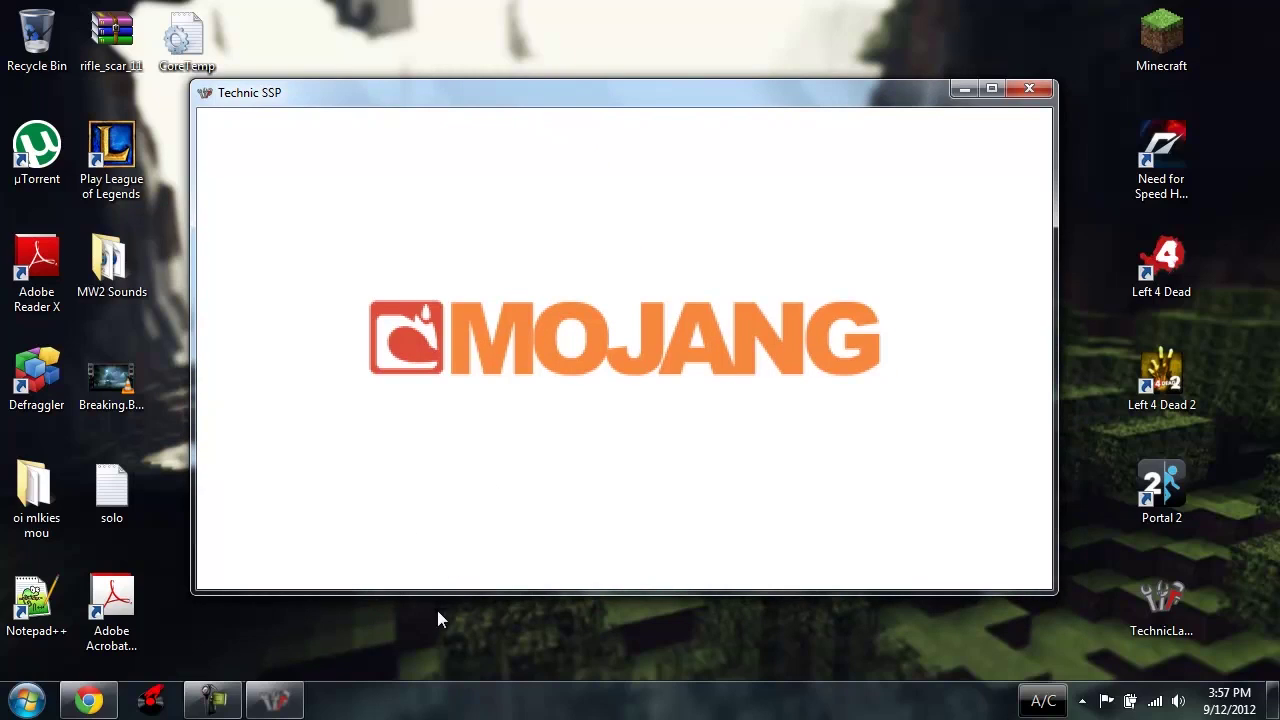
# Step: Scroll through the Mod List and return with Done to the 51-mods main menu
pyautogui.moveTo(287, 696)
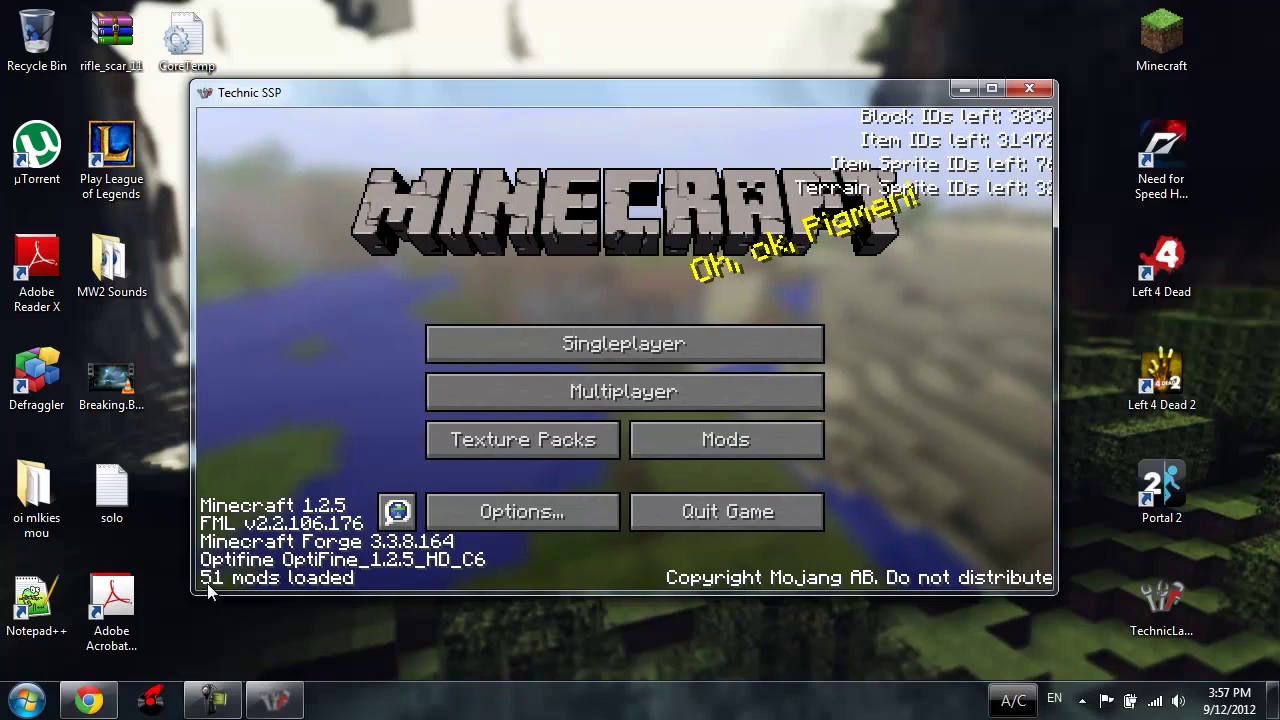
pyautogui.click(717, 438)
pyautogui.moveTo(503, 209); pyautogui.dragTo(520, 471)
pyautogui.click(535, 517)
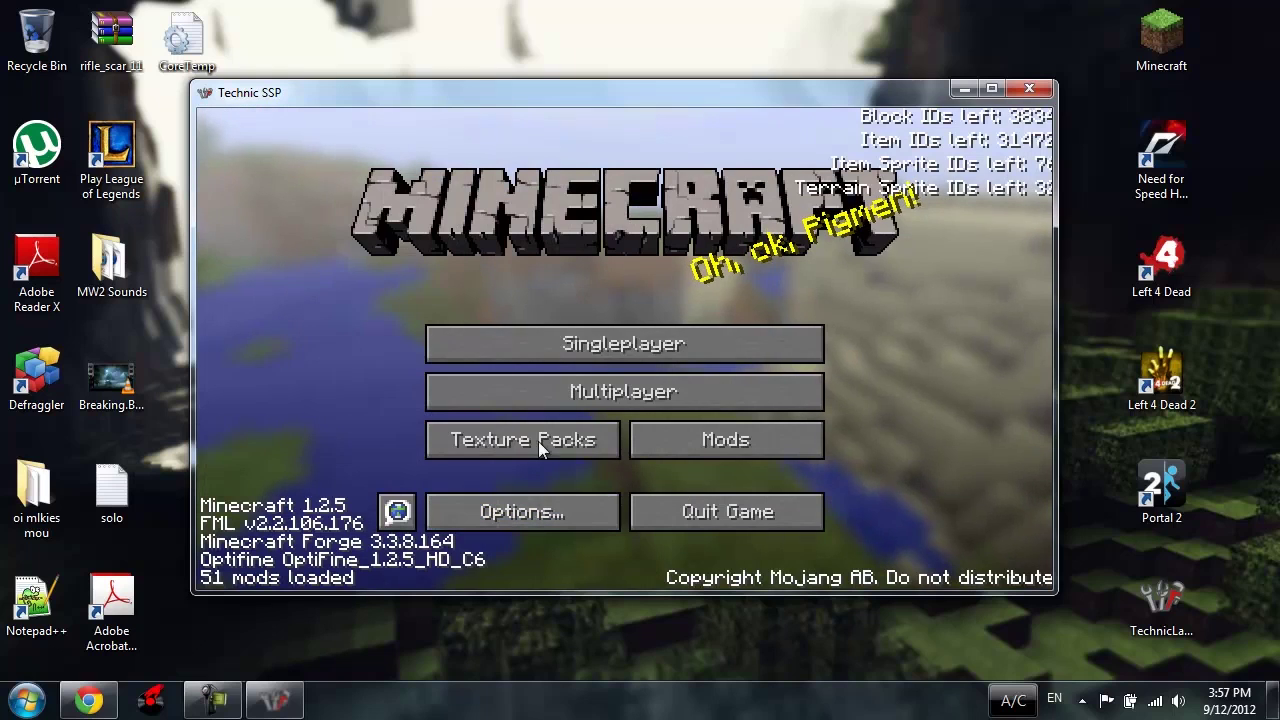
# Step: Name the world after the player ('…'s awesome world'), set Creative mode with Default world type, and create it
pyautogui.click(553, 356)
pyautogui.click(782, 505)
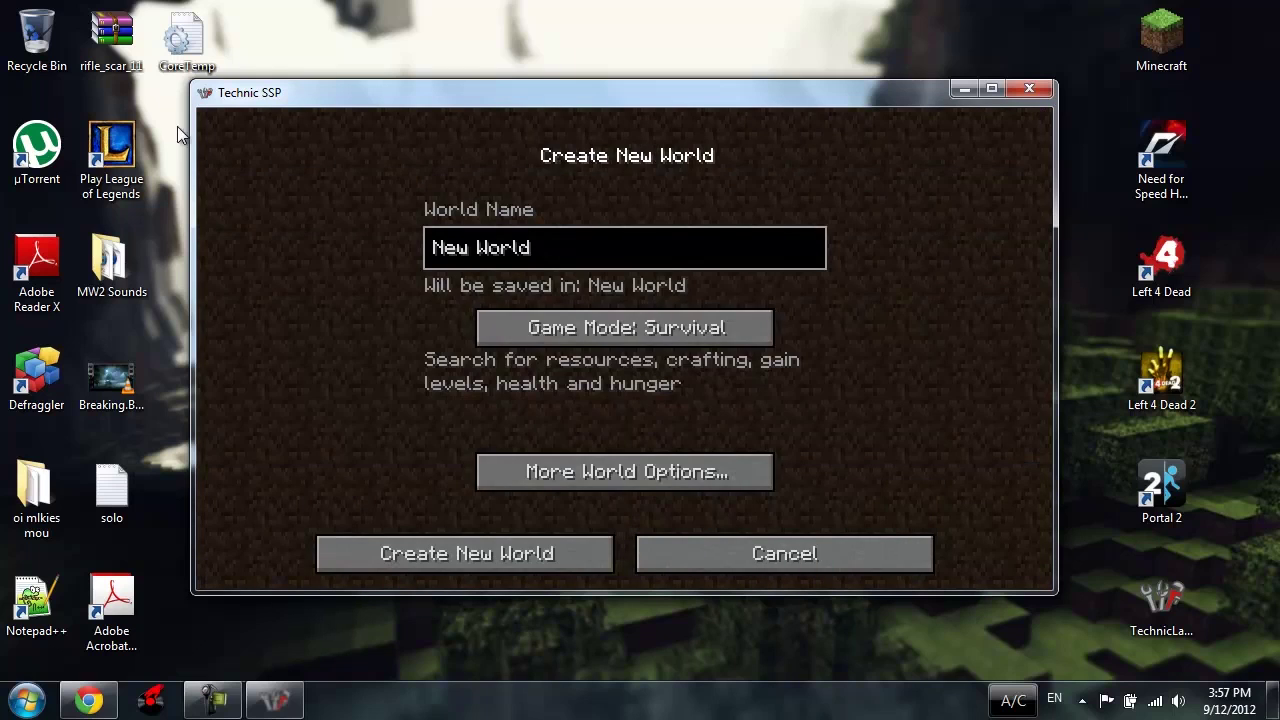
pyautogui.press('BackSpace')
pyautogui.press('BackSpace')
pyautogui.press('BackSpace')
pyautogui.press('BackSpace')
pyautogui.press('BackSpace')
pyautogui.press('BackSpace')
pyautogui.press('BackSpace')
pyautogui.press('BackSpace')
pyautogui.press('BackSpace')
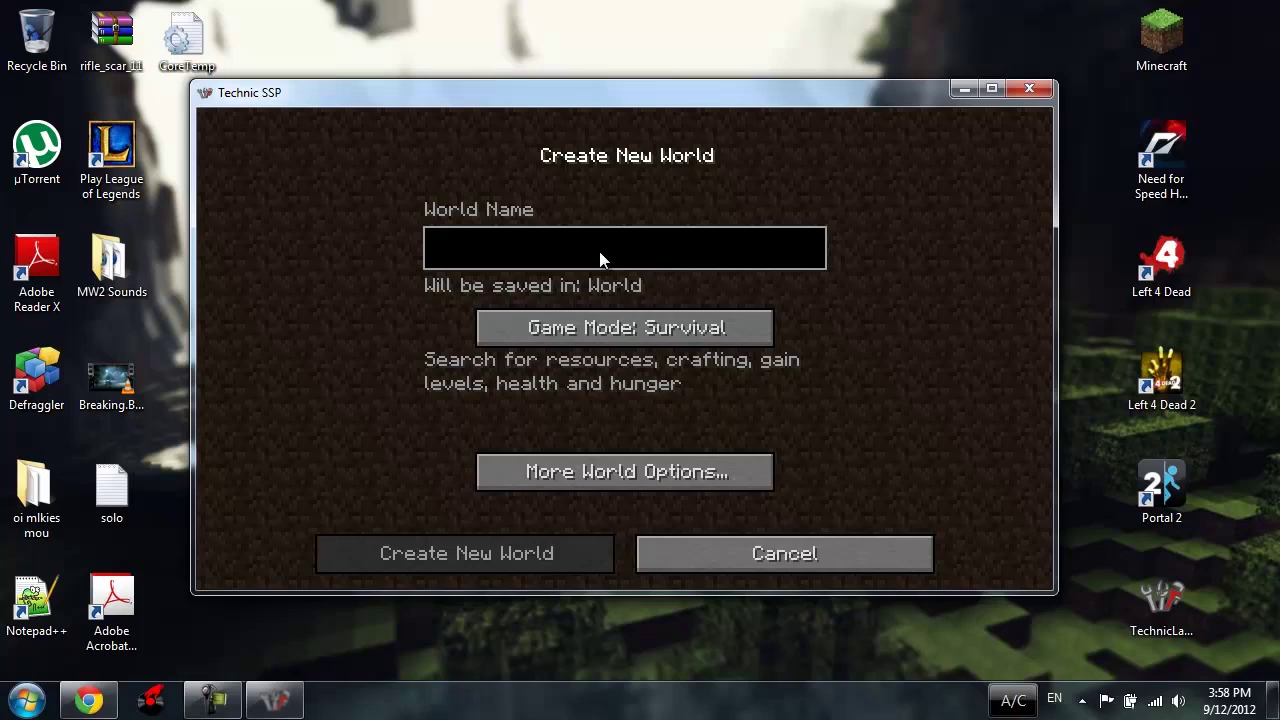
pyautogui.write("kerk's ")
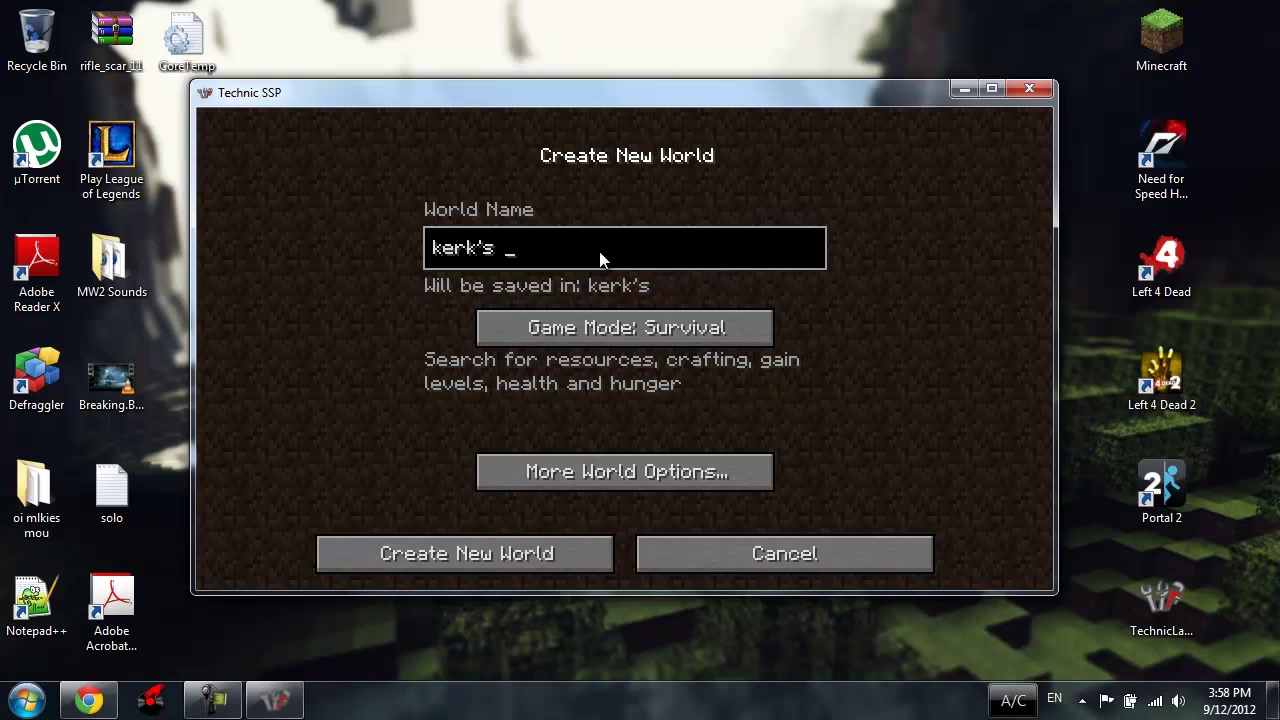
pyautogui.write('awesome world')
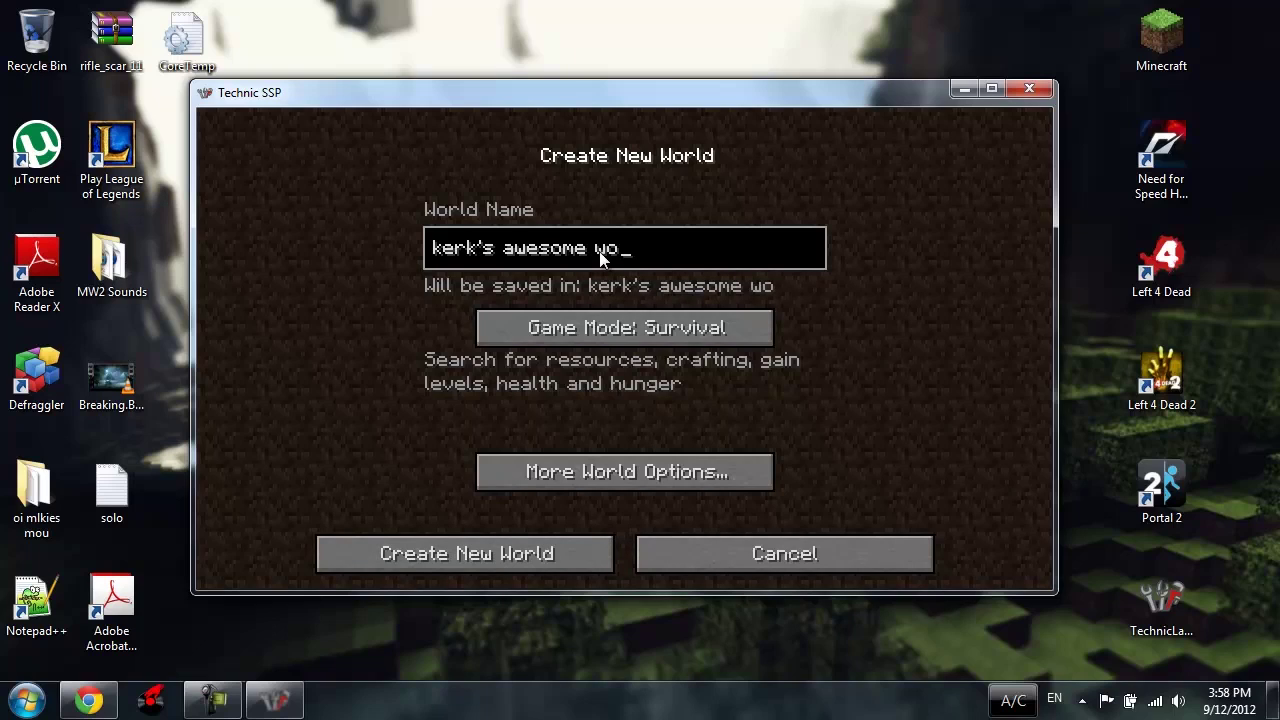
pyautogui.click(611, 316)
pyautogui.click(613, 318)
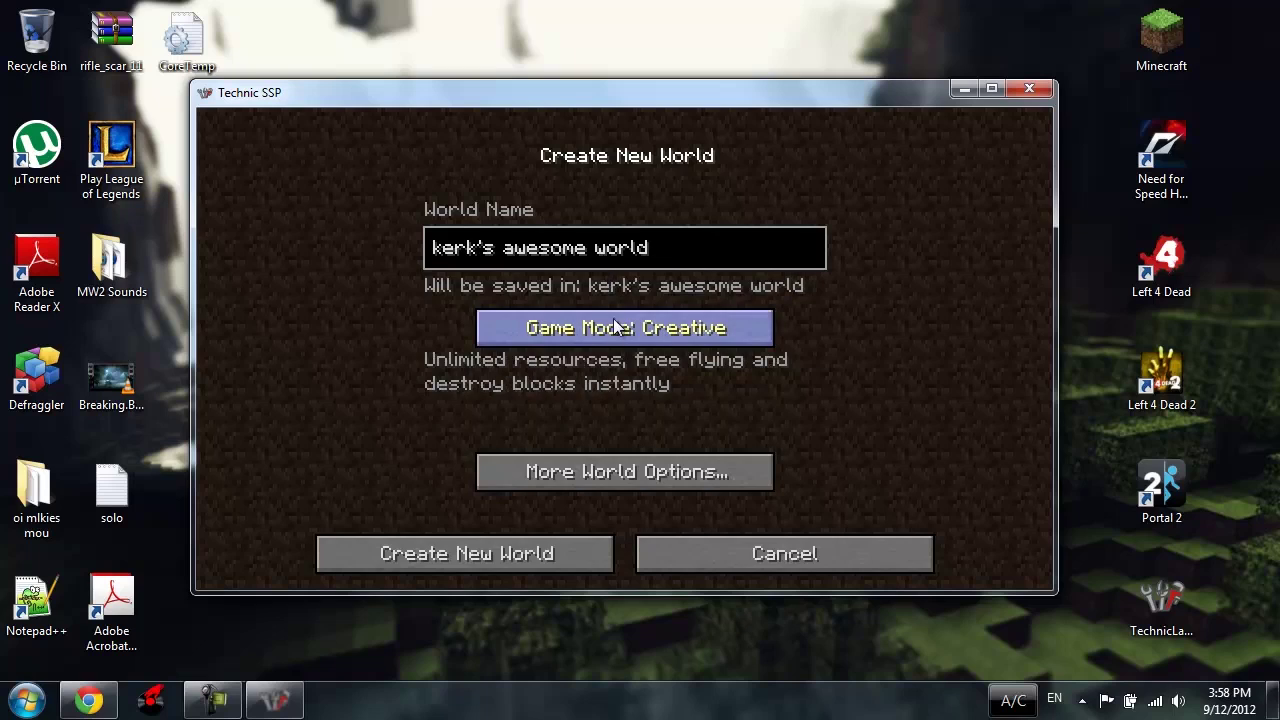
pyautogui.click(550, 478)
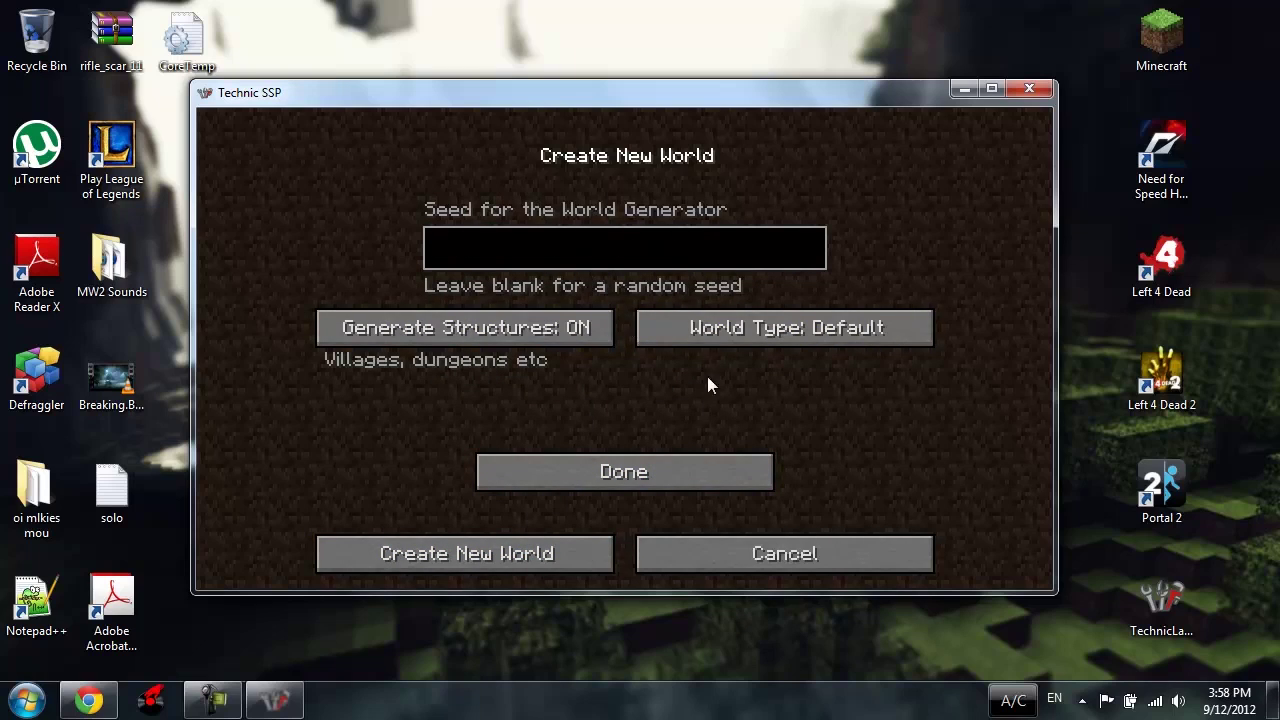
pyautogui.click(726, 318)
pyautogui.click(721, 324)
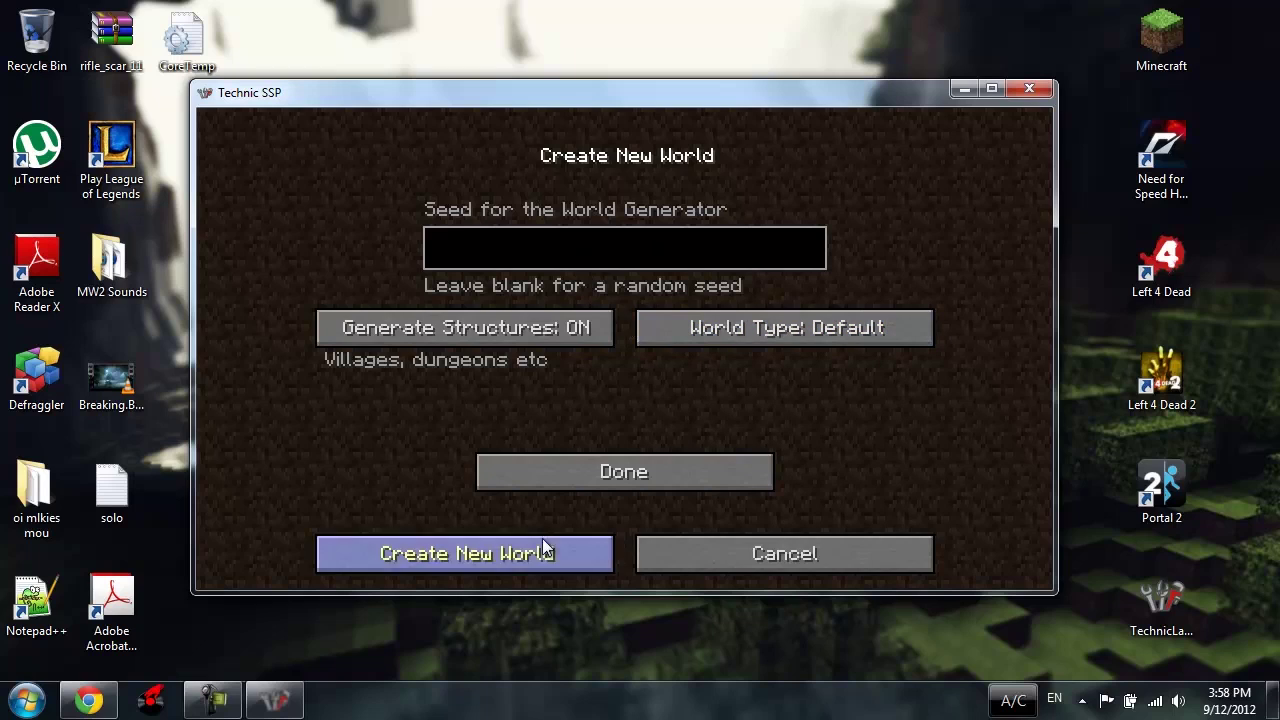
pyautogui.click(548, 474)
pyautogui.click(516, 544)
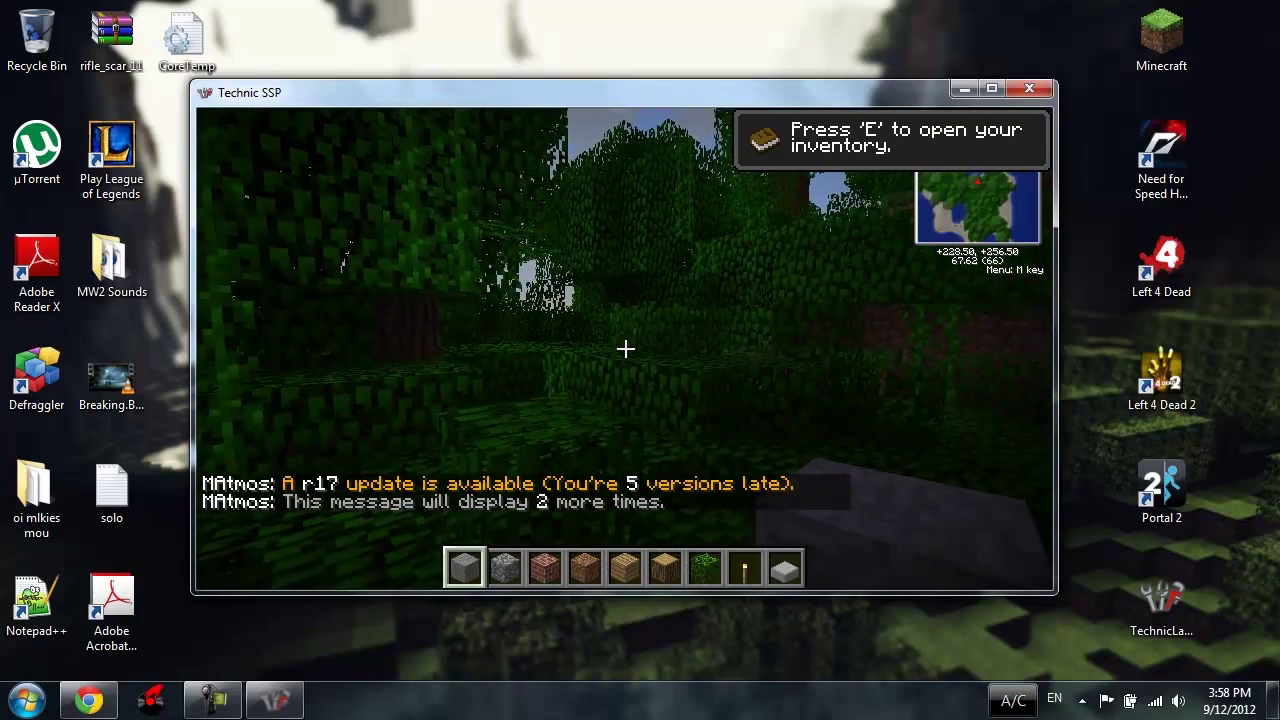
# Step: Pause the game, maximize its window to fill the screen, and resume playing
pyautogui.press('Escape')
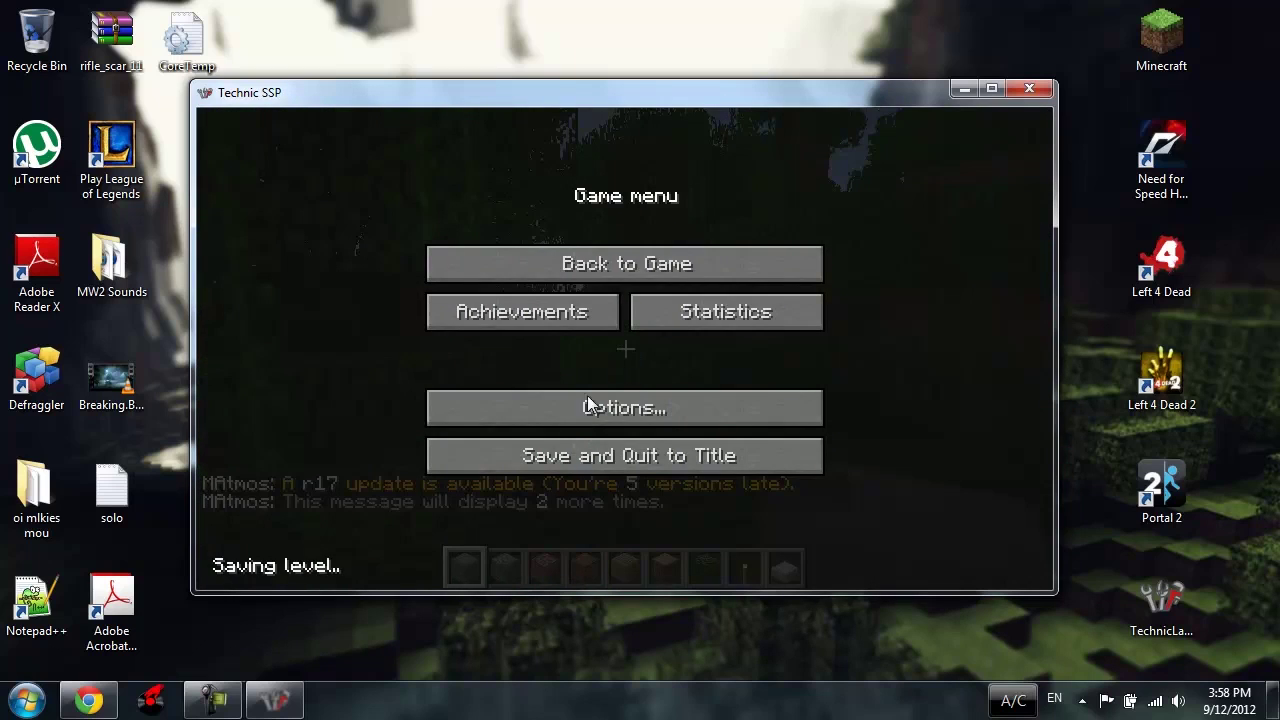
pyautogui.press('Escape')
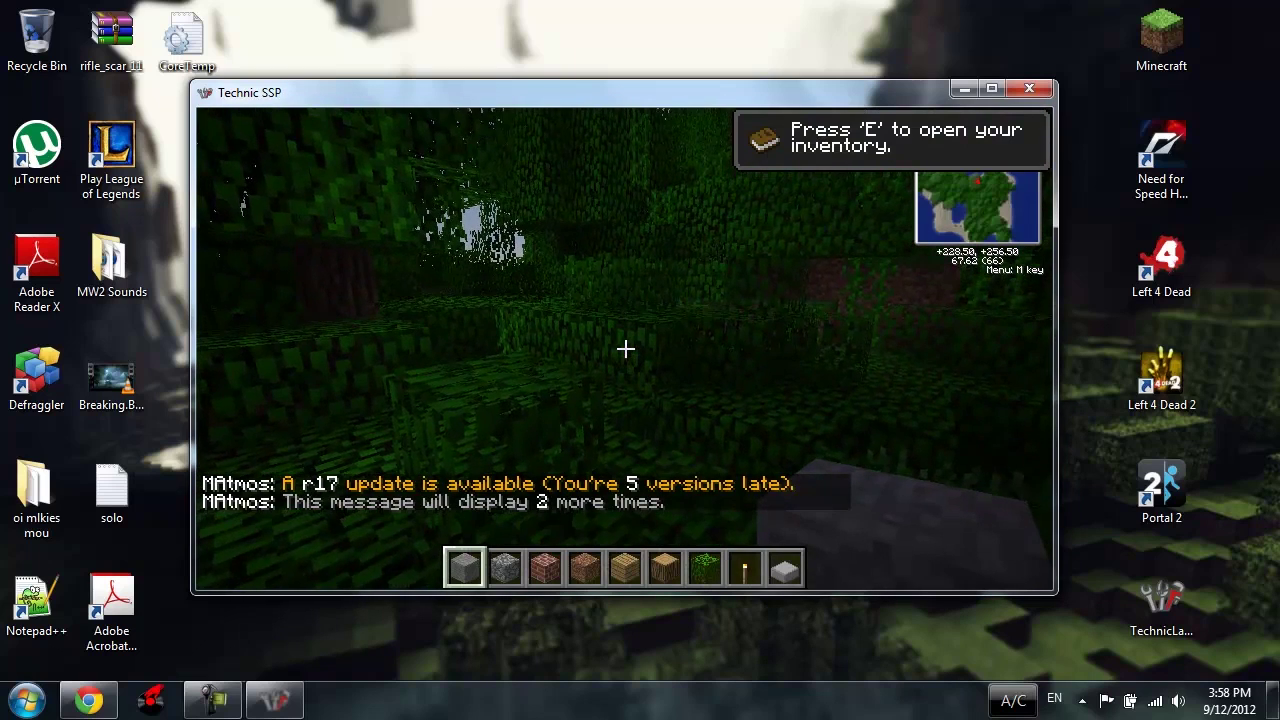
pyautogui.press('Escape')
pyautogui.click(990, 92)
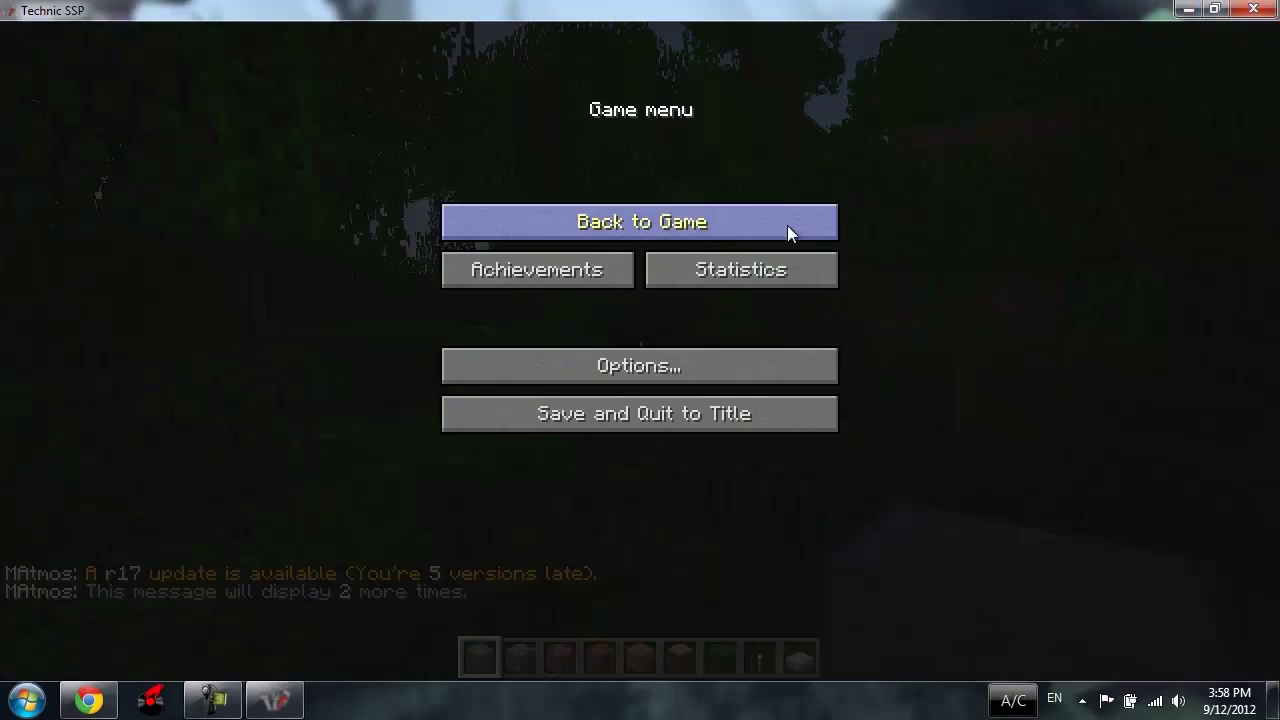
pyautogui.click(787, 225)
# Step: Fly up over the jungle trees and out across the ocean, dipping briefly underwater
pyautogui.press('w')
pyautogui.press('space')
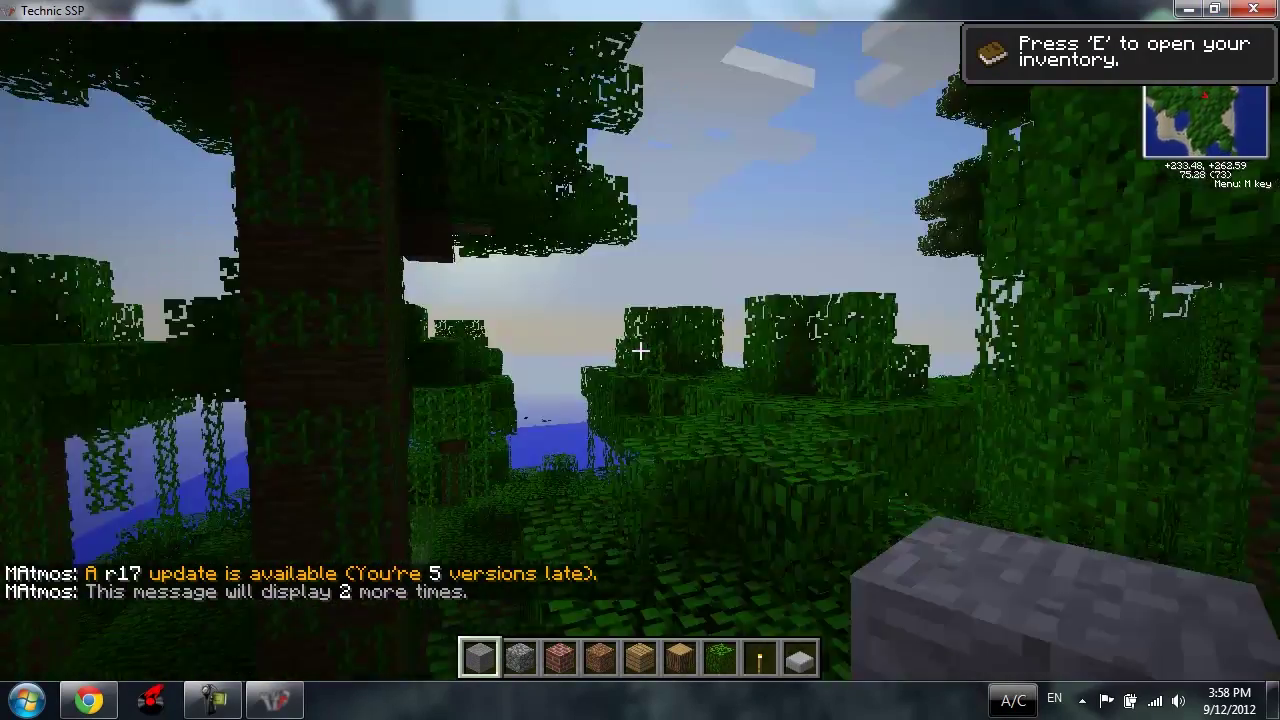
pyautogui.press('w')
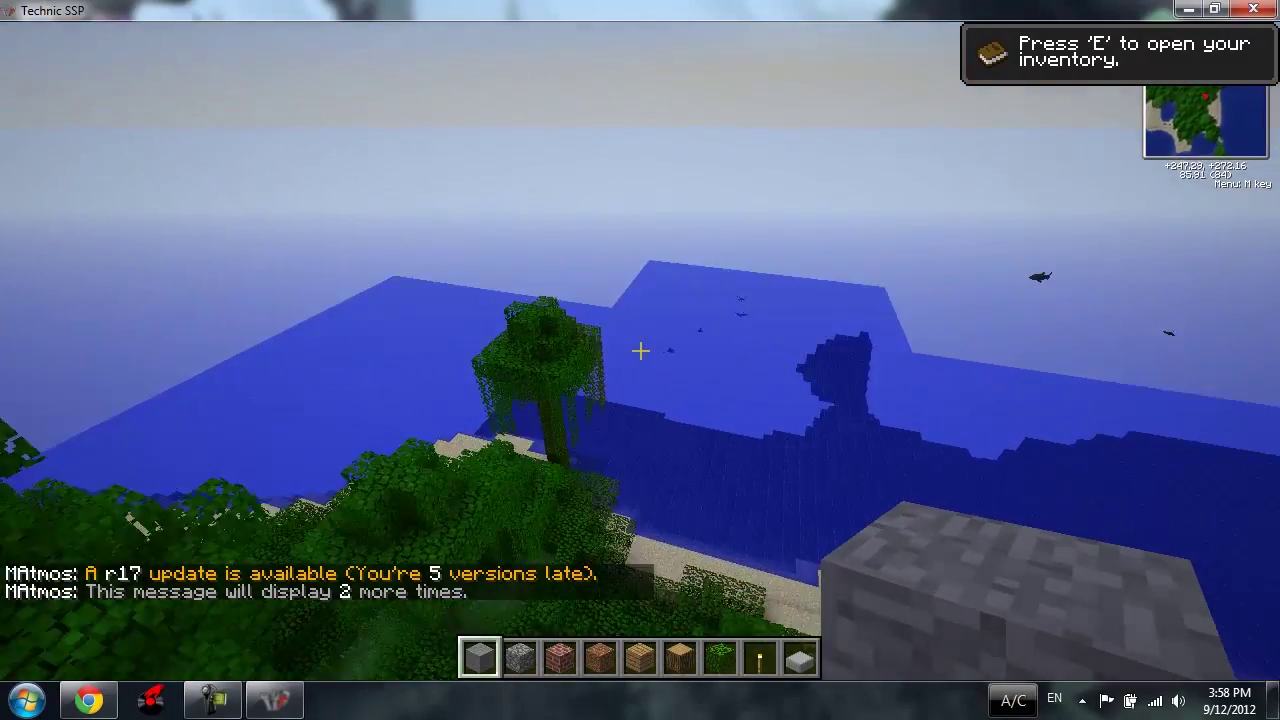
pyautogui.press('w')
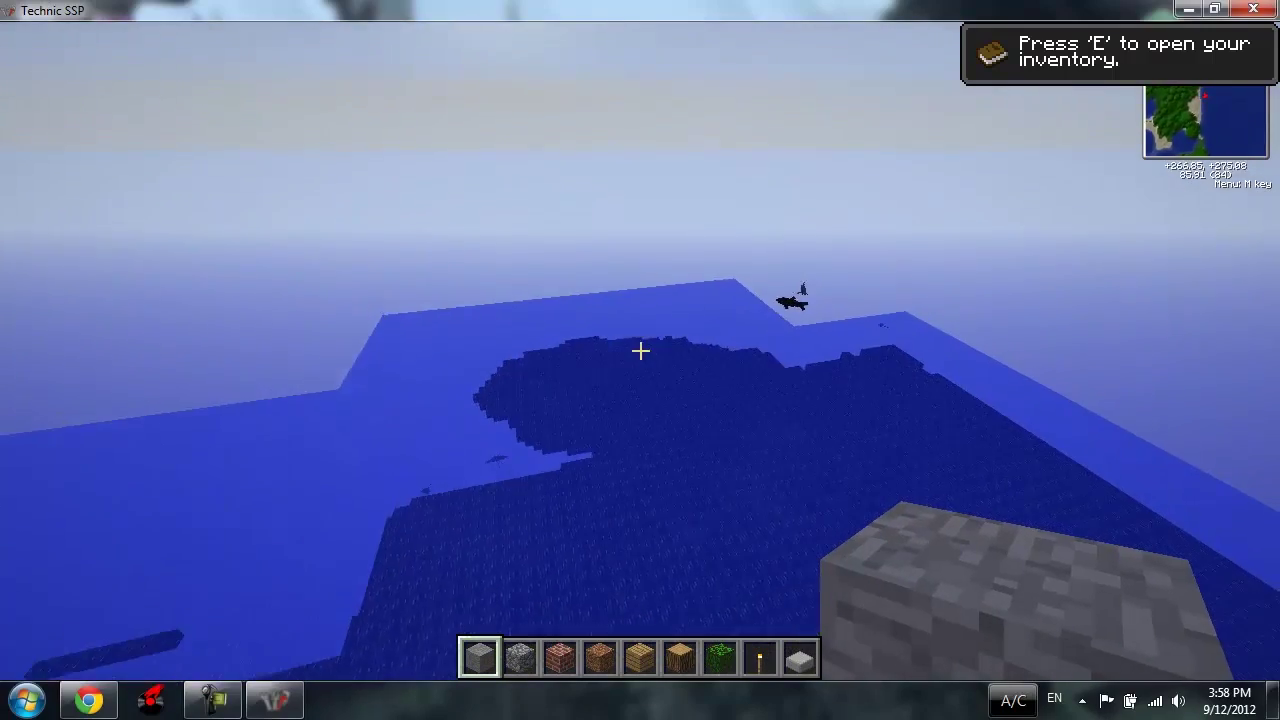
pyautogui.press('w')
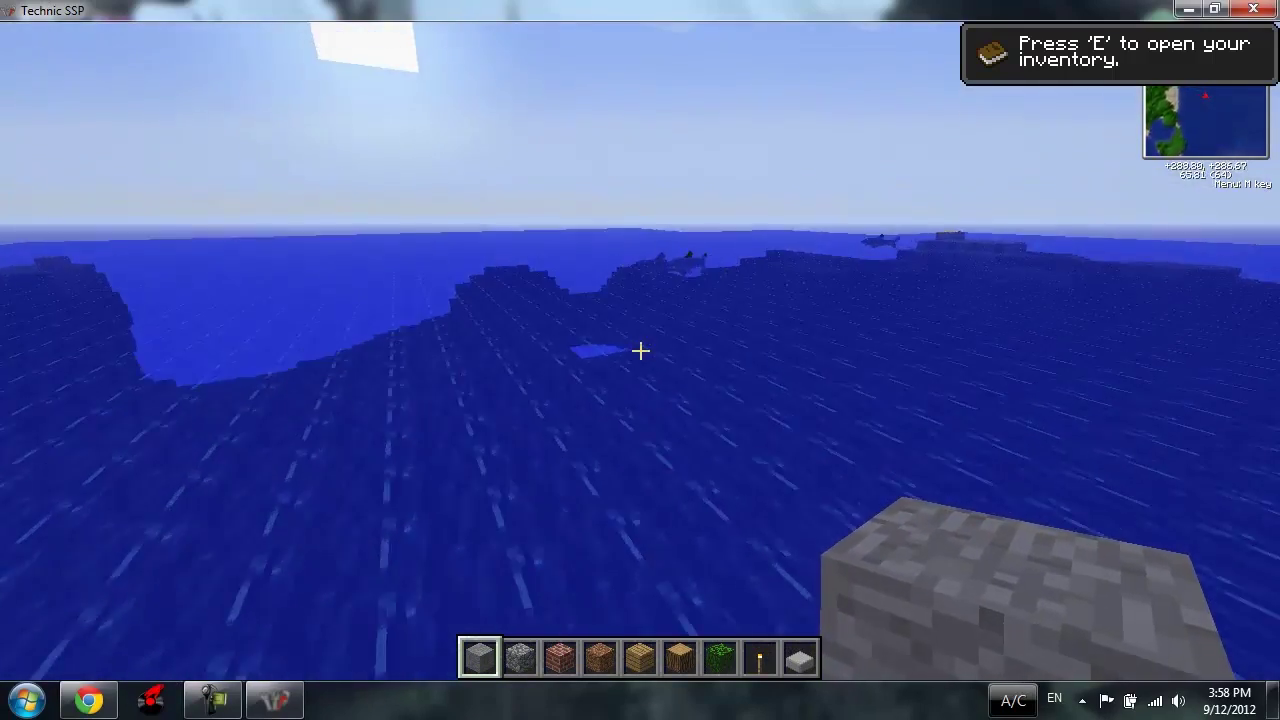
pyautogui.press('w')
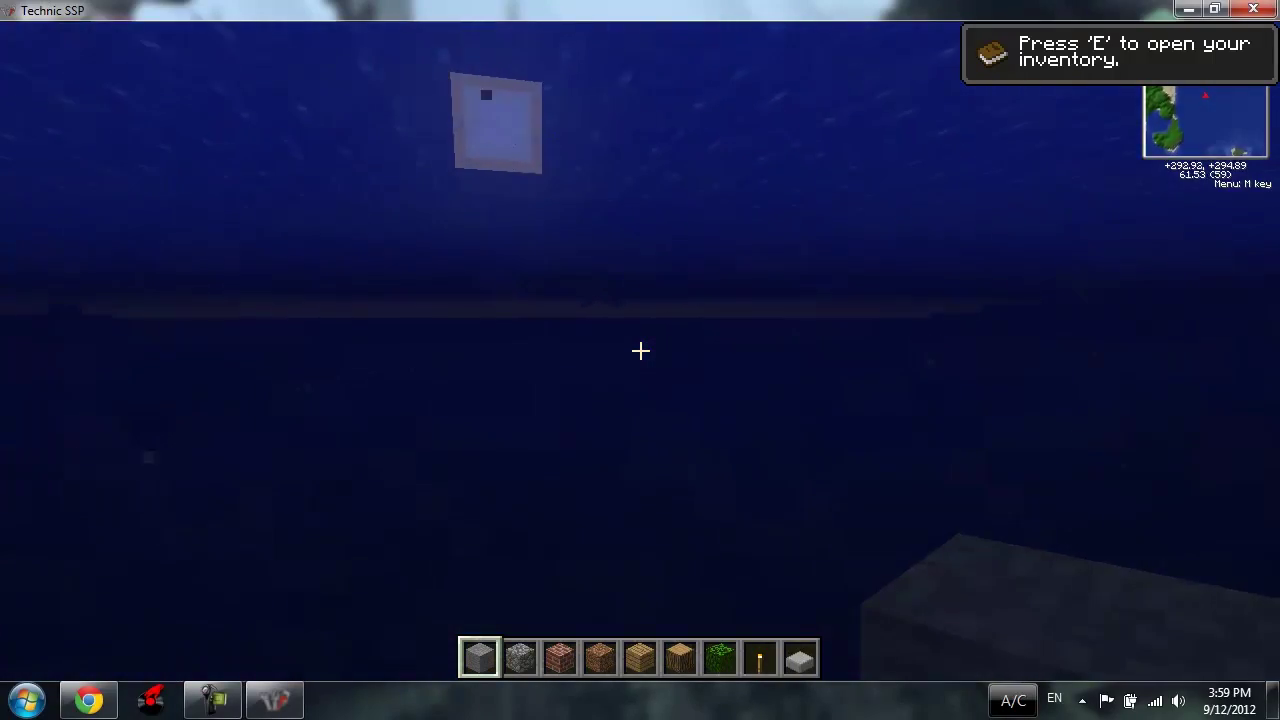
pyautogui.press('space')
pyautogui.press('w')
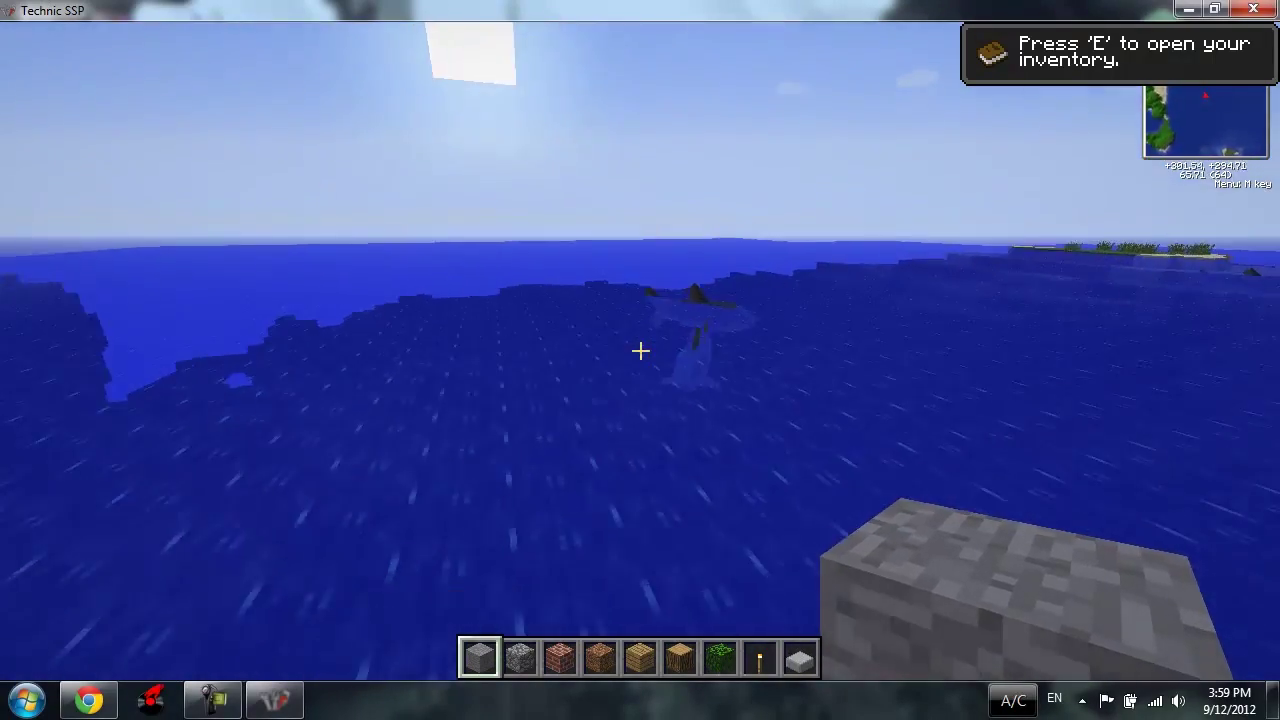
# Step: Pass a shark along the jungle shoreline, then head out to sea toward the volcano island
pyautogui.press('w')
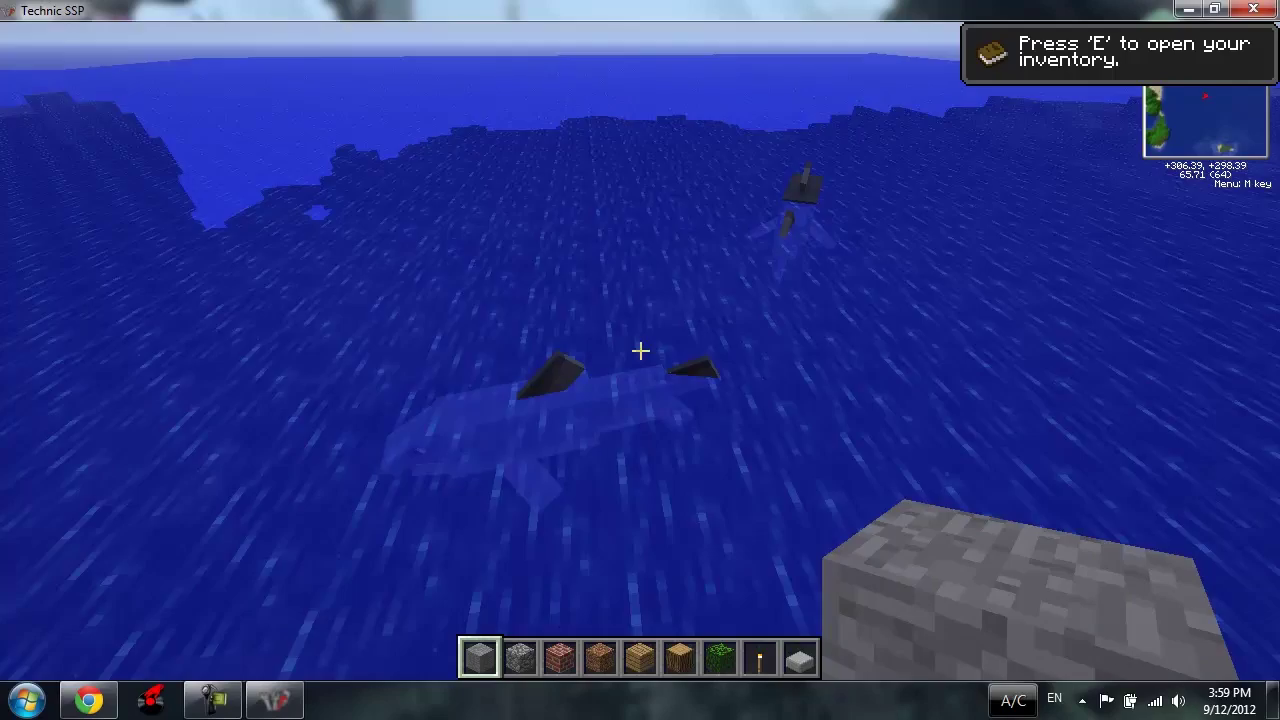
pyautogui.press('w')
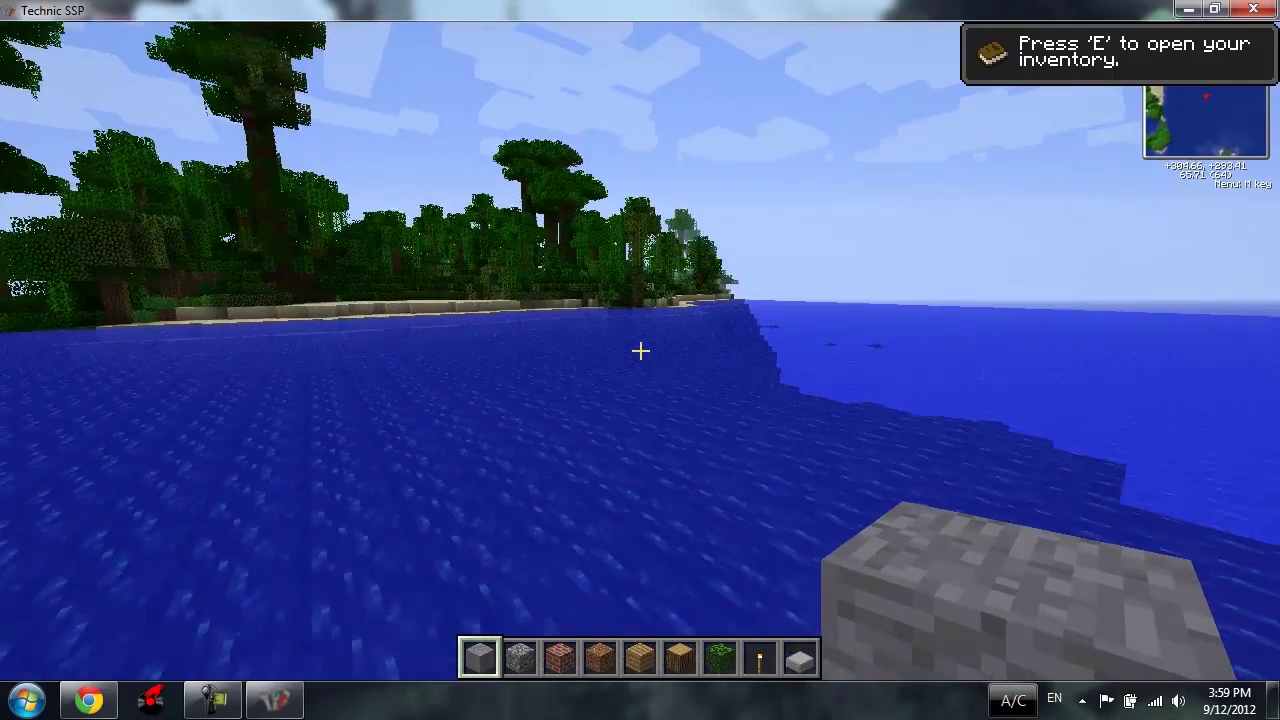
pyautogui.press('w')
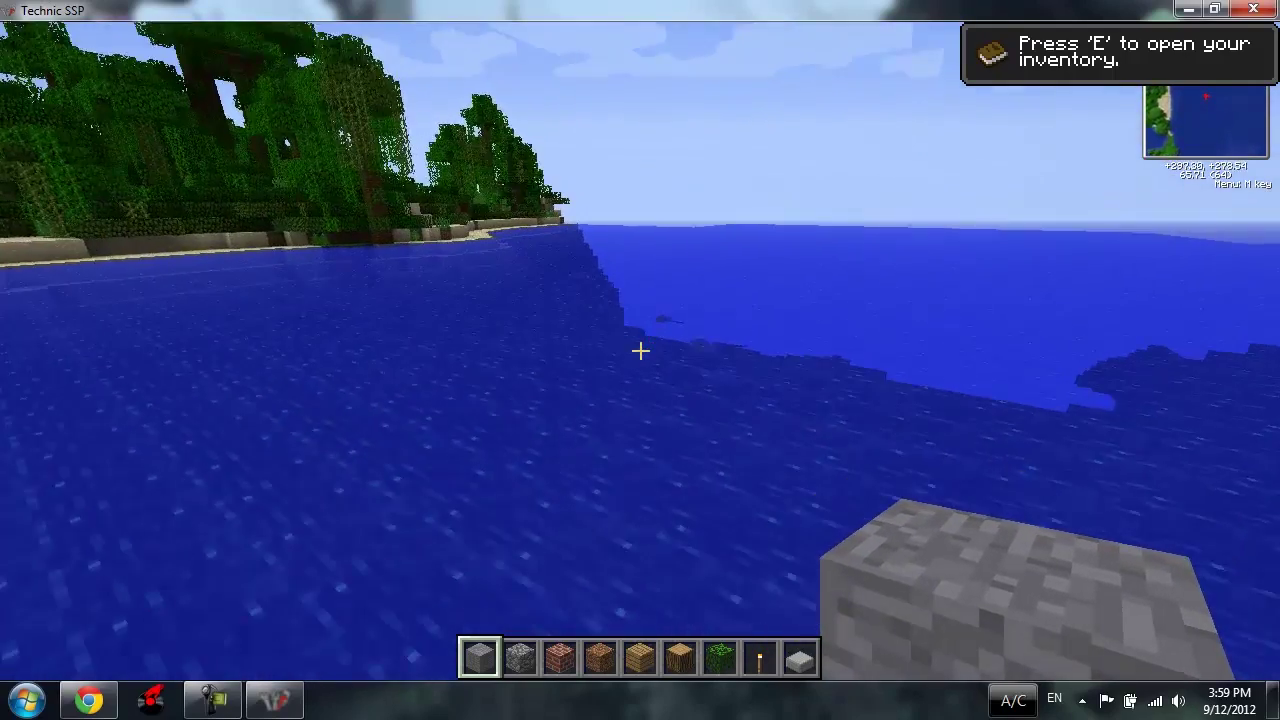
pyautogui.press('w')
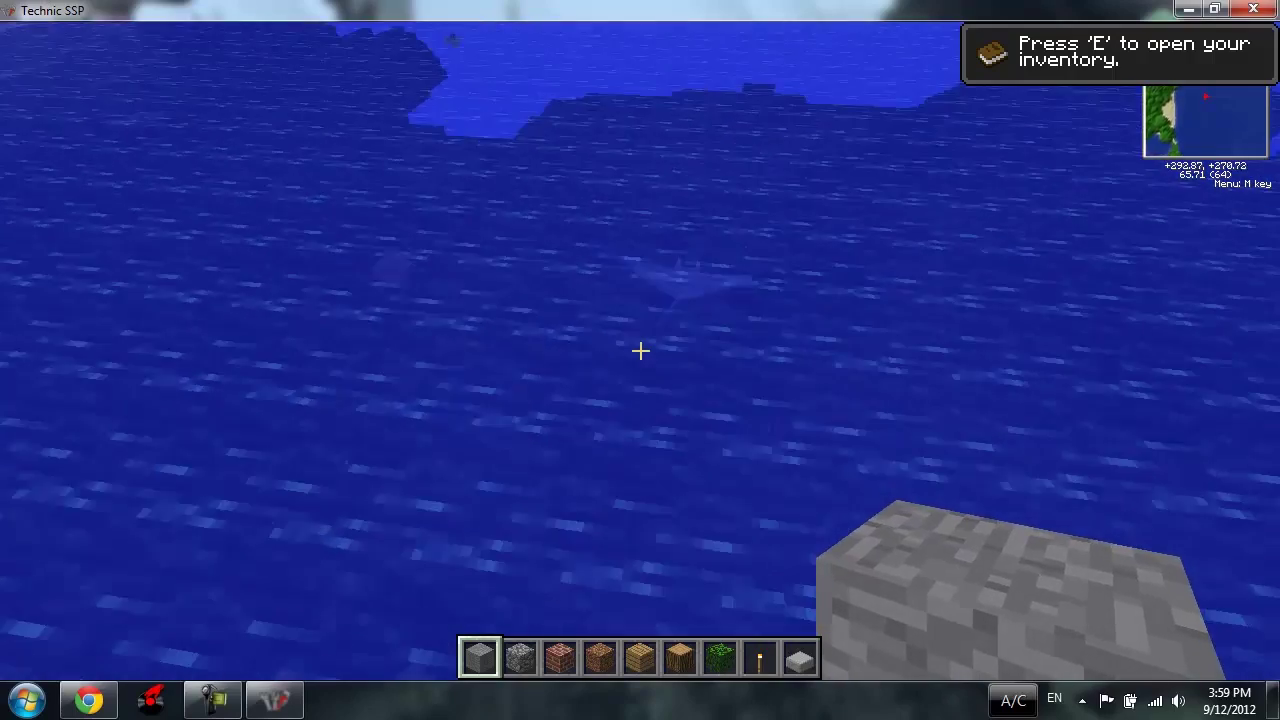
pyautogui.press('w')
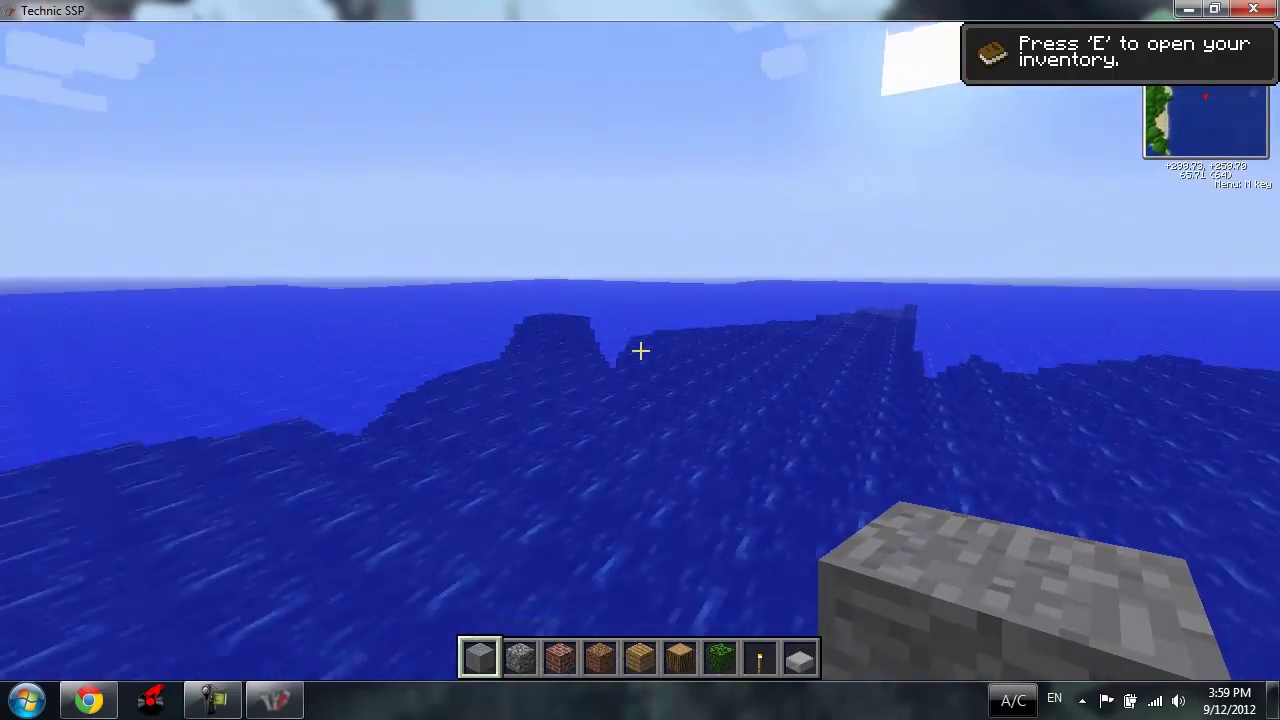
pyautogui.press('w')
pyautogui.press('w')
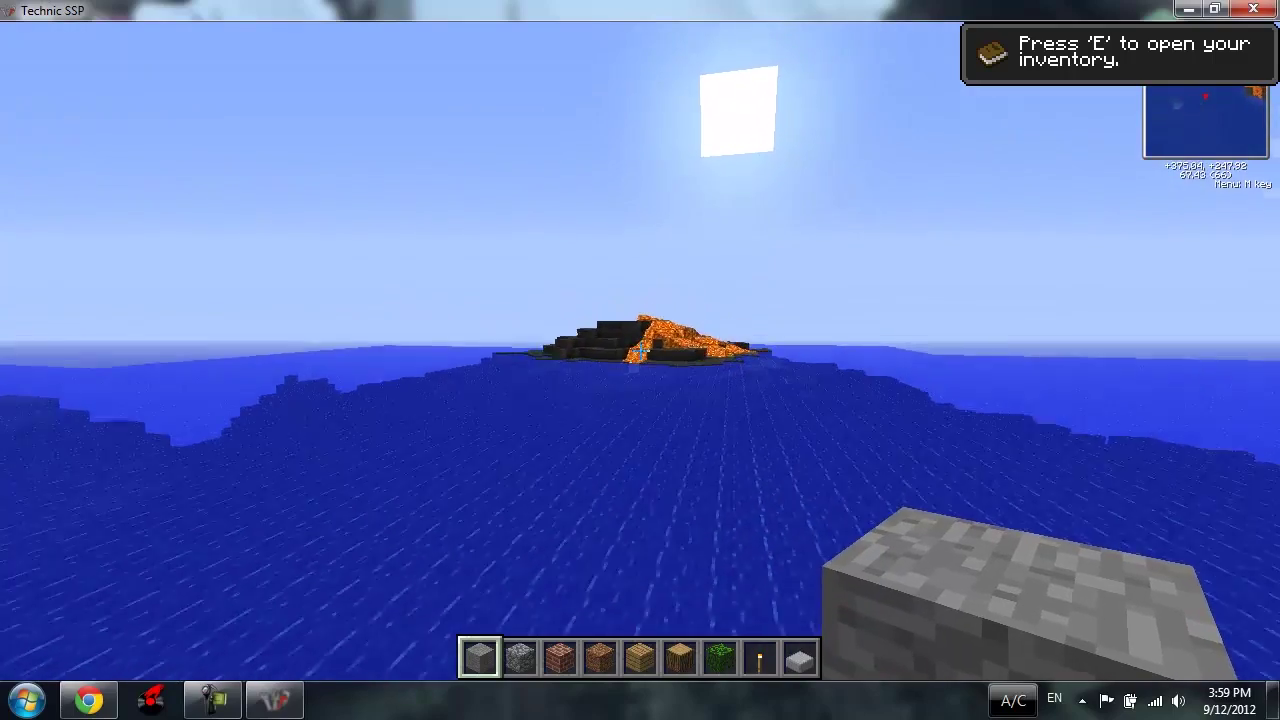
# Step: Fly to the lava volcano island and skim low over its lava mound onto the dark stone
pyautogui.press('w')
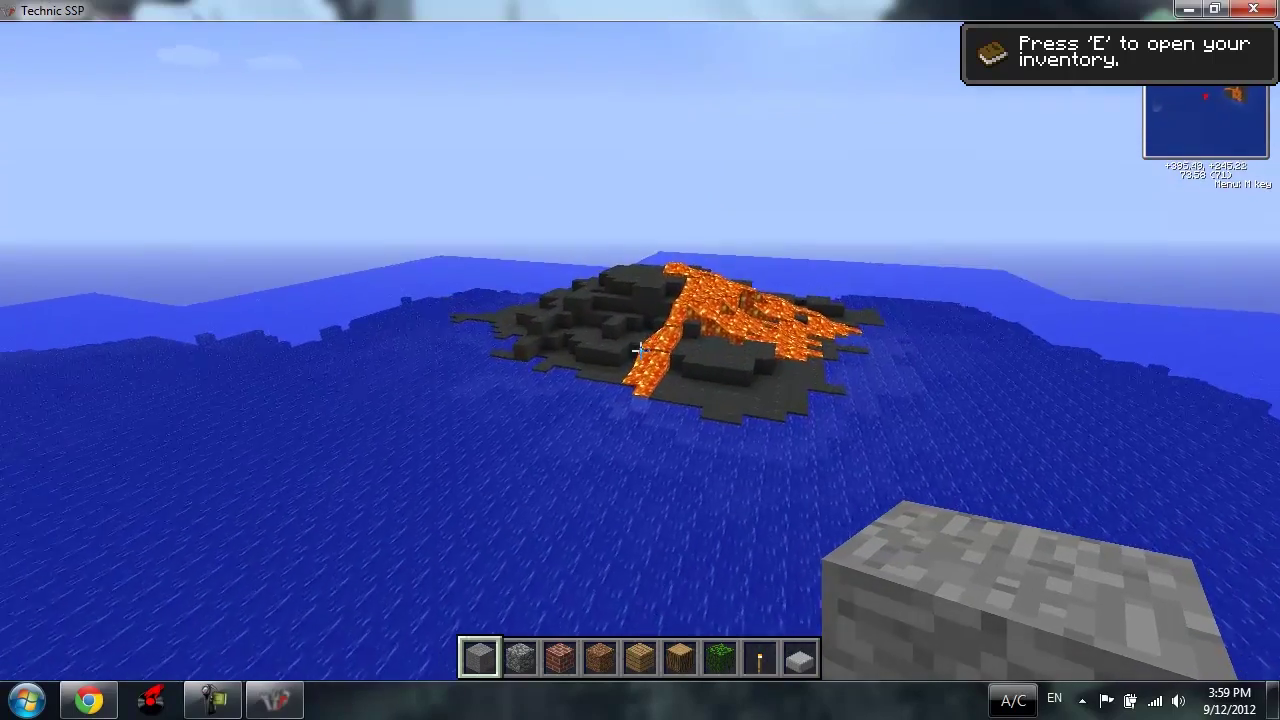
pyautogui.press('w')
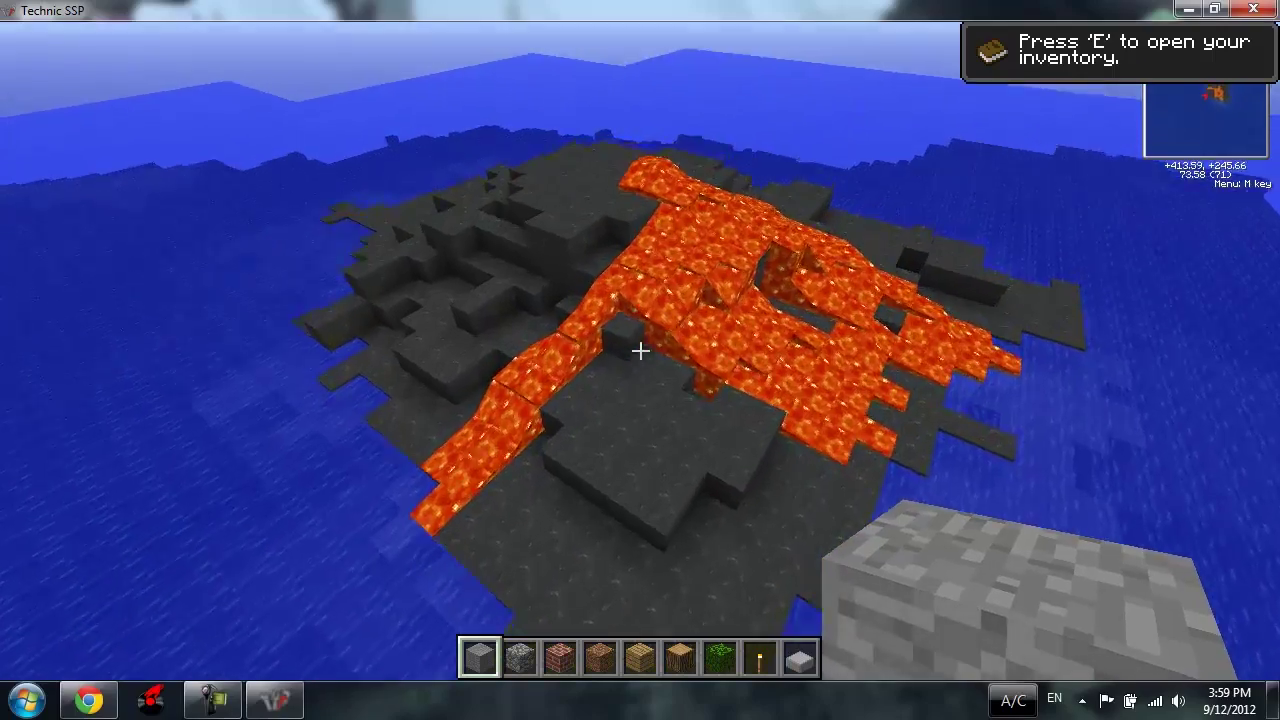
pyautogui.press('w')
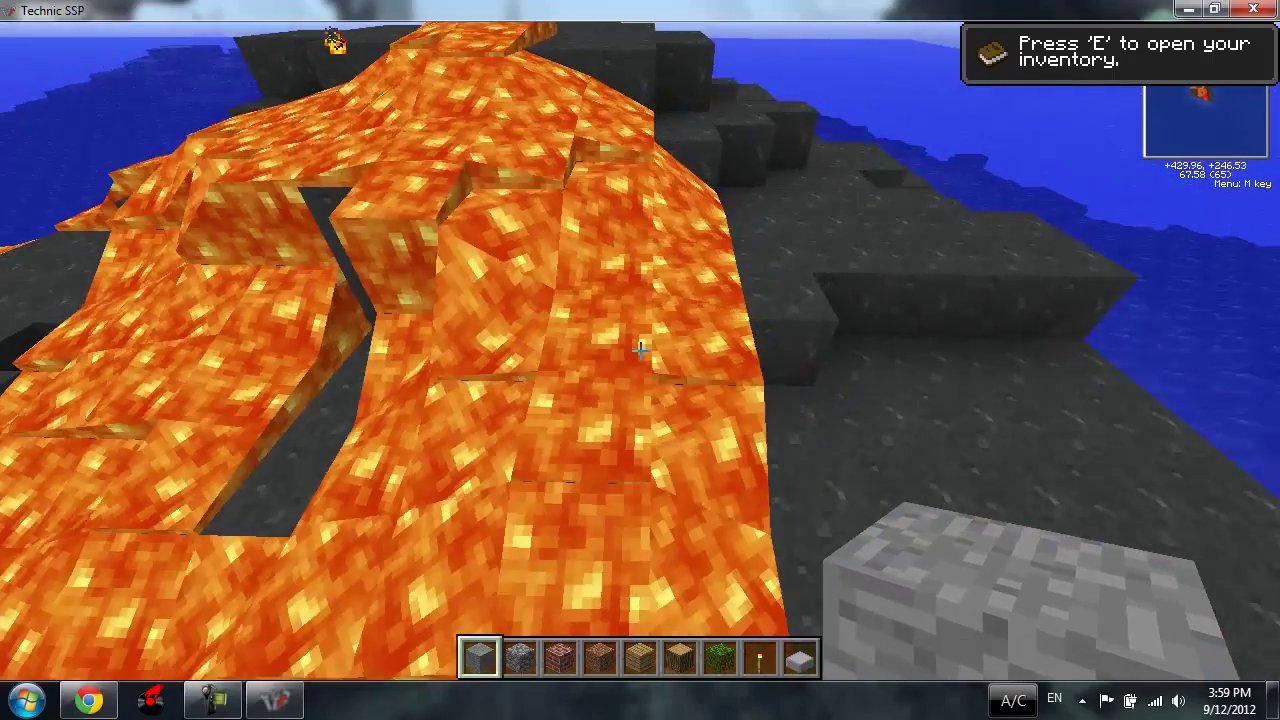
pyautogui.press('w')
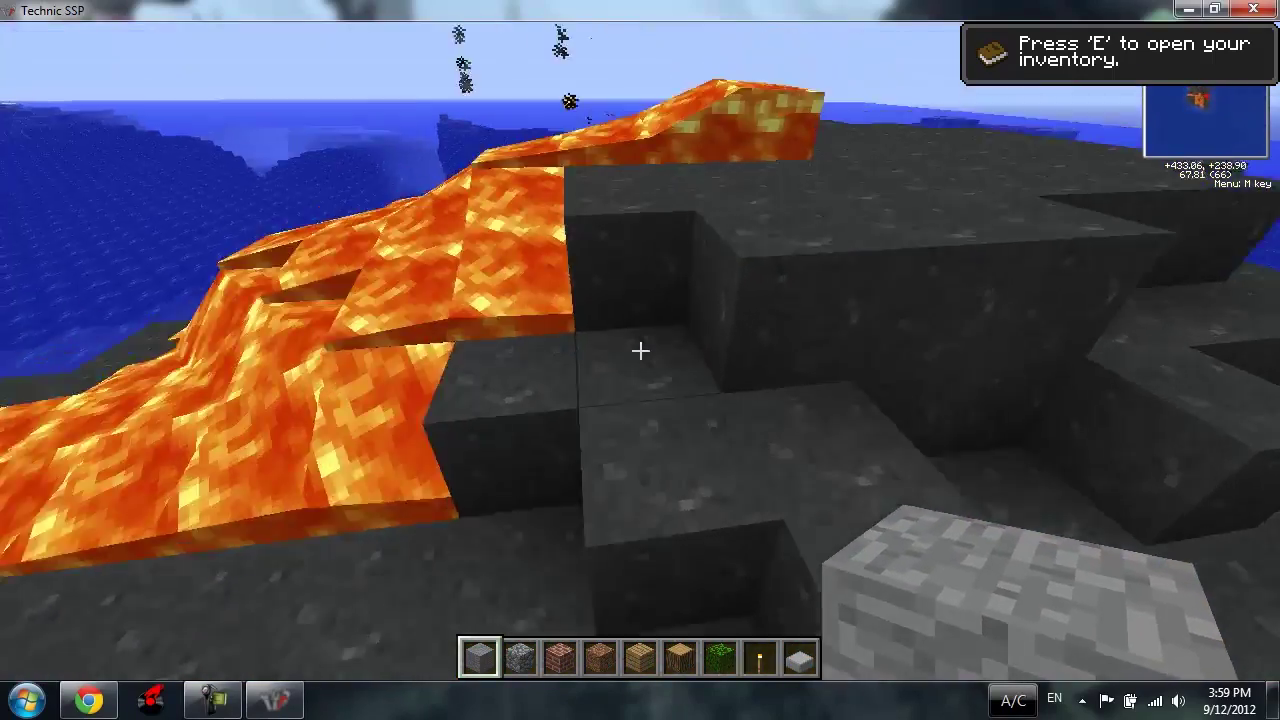
# Step: Rise above the spreading lava field, then climb high and fly away from the island
pyautogui.press('space')
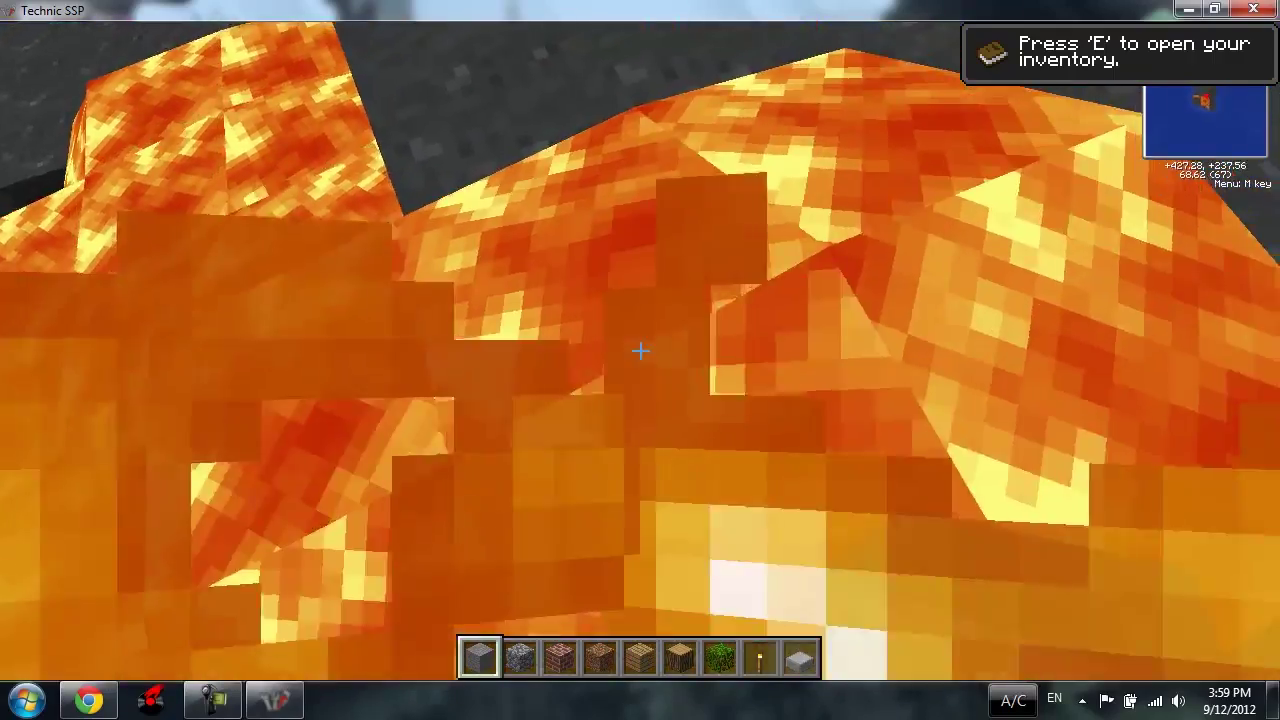
pyautogui.press('w')
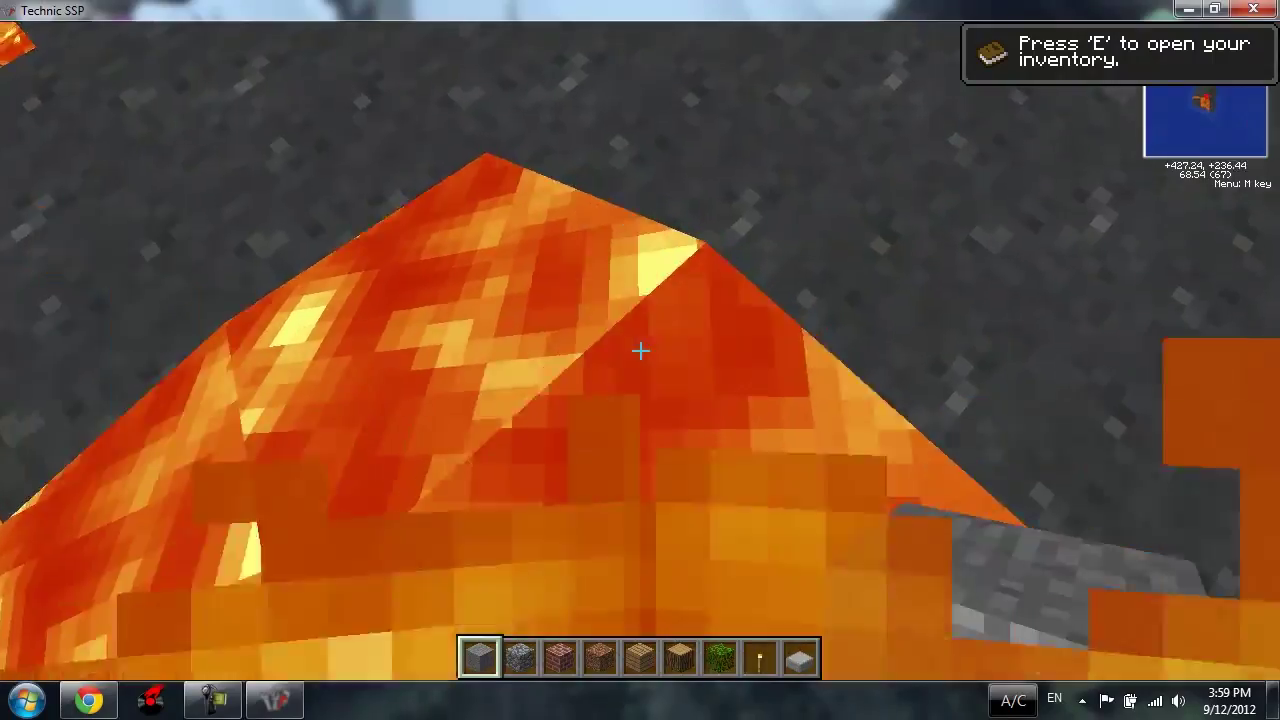
pyautogui.press('w')
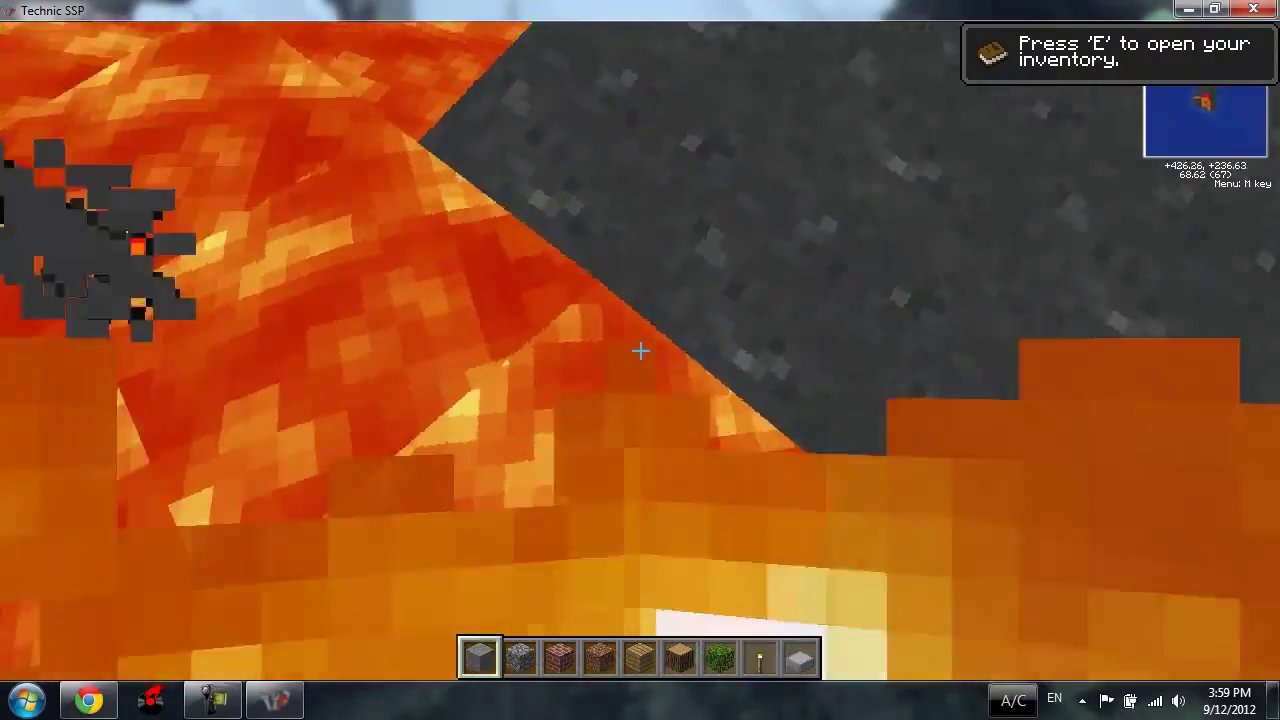
pyautogui.press('space')
pyautogui.press('w')
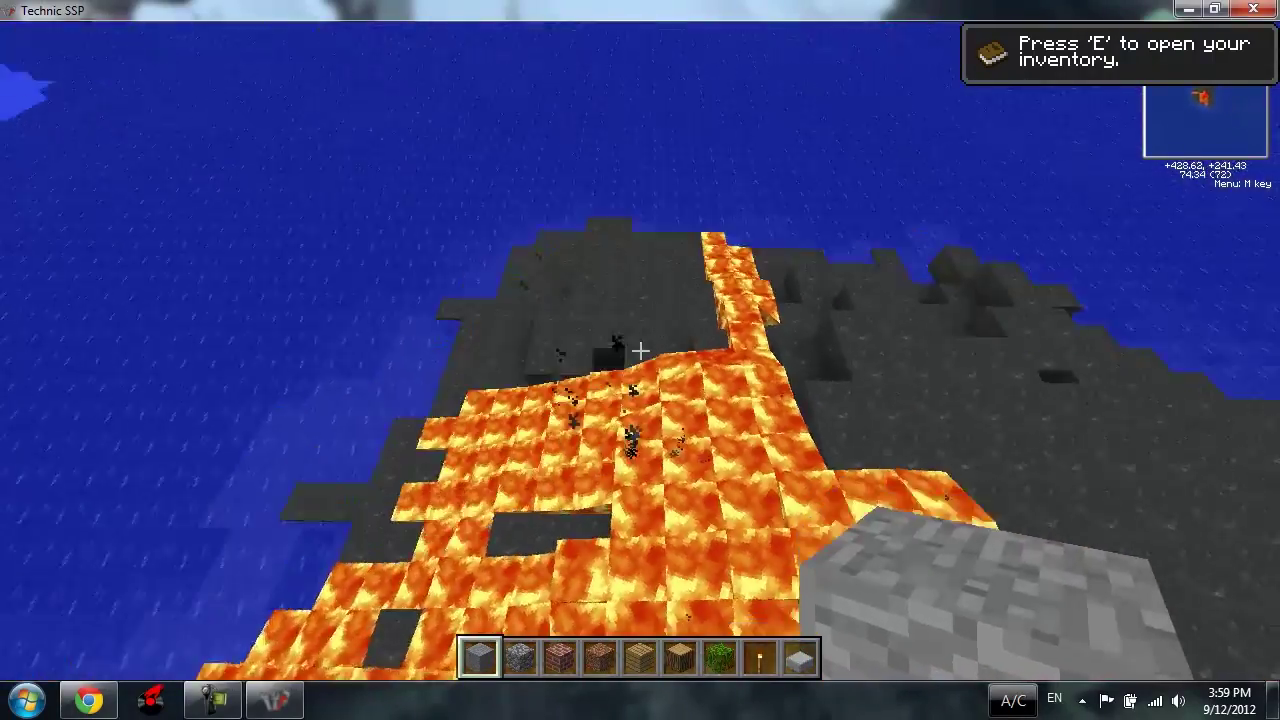
pyautogui.press('space')
pyautogui.press('w')
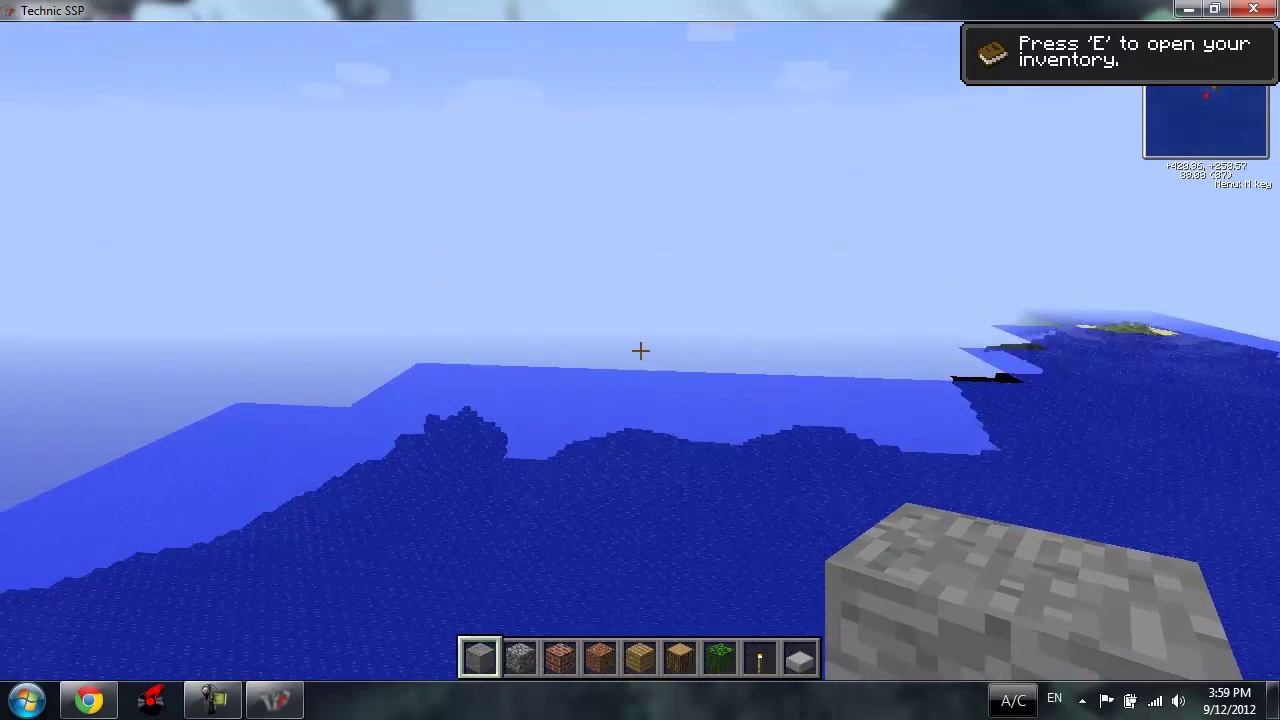
# Step: Check the enlarged world map twice, then fly on toward the two small grassy sand islands
pyautogui.press('z')
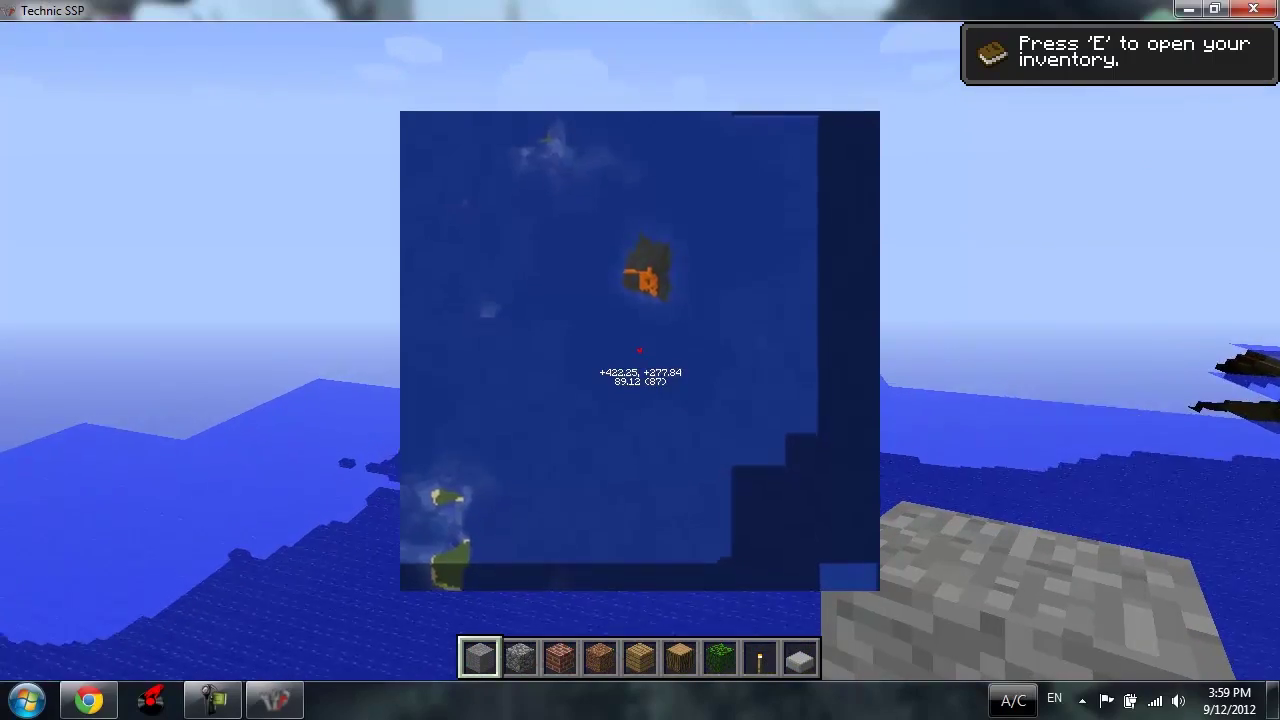
pyautogui.press('z')
pyautogui.press('z')
pyautogui.press('z')
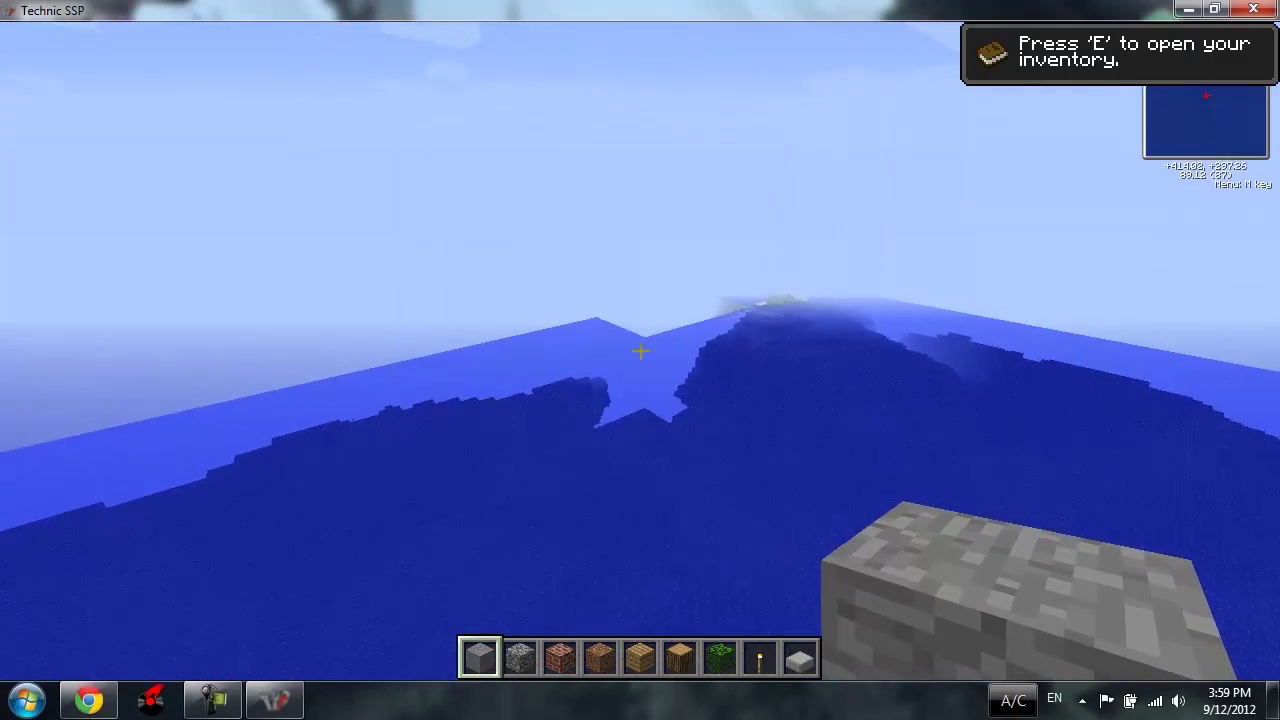
pyautogui.press('z')
pyautogui.press('z')
pyautogui.press('z')
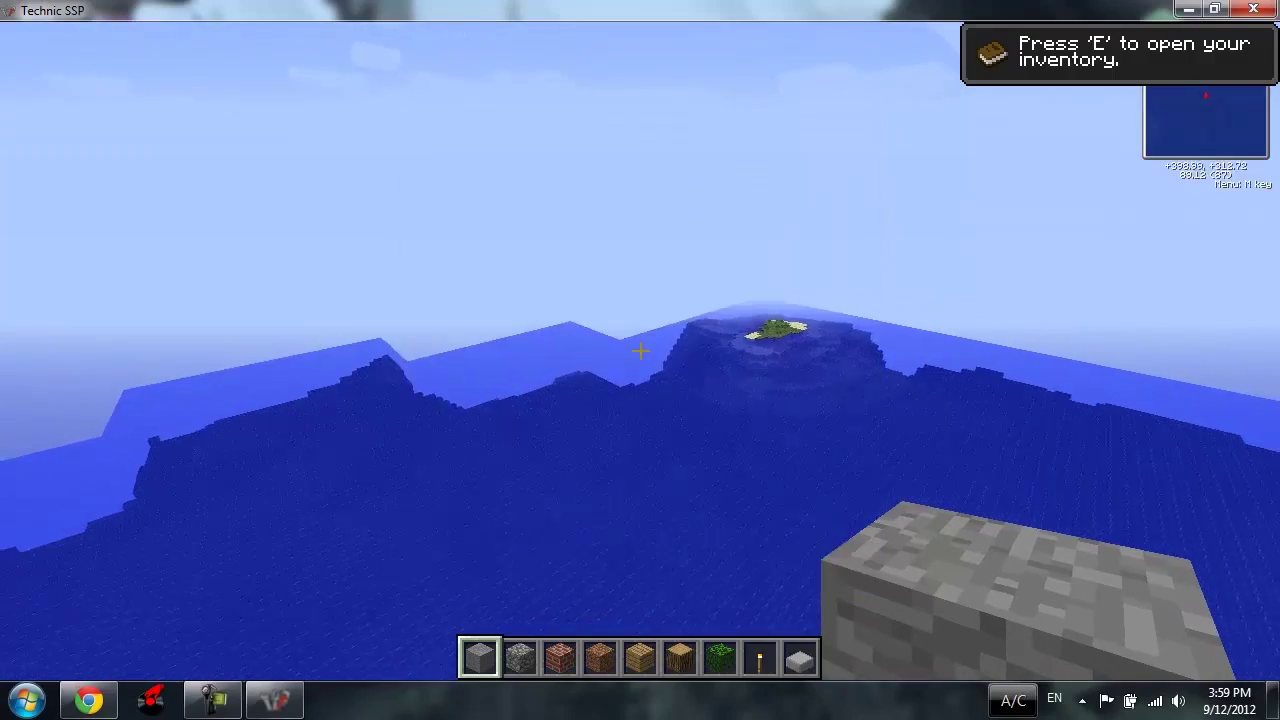
pyautogui.press('z')
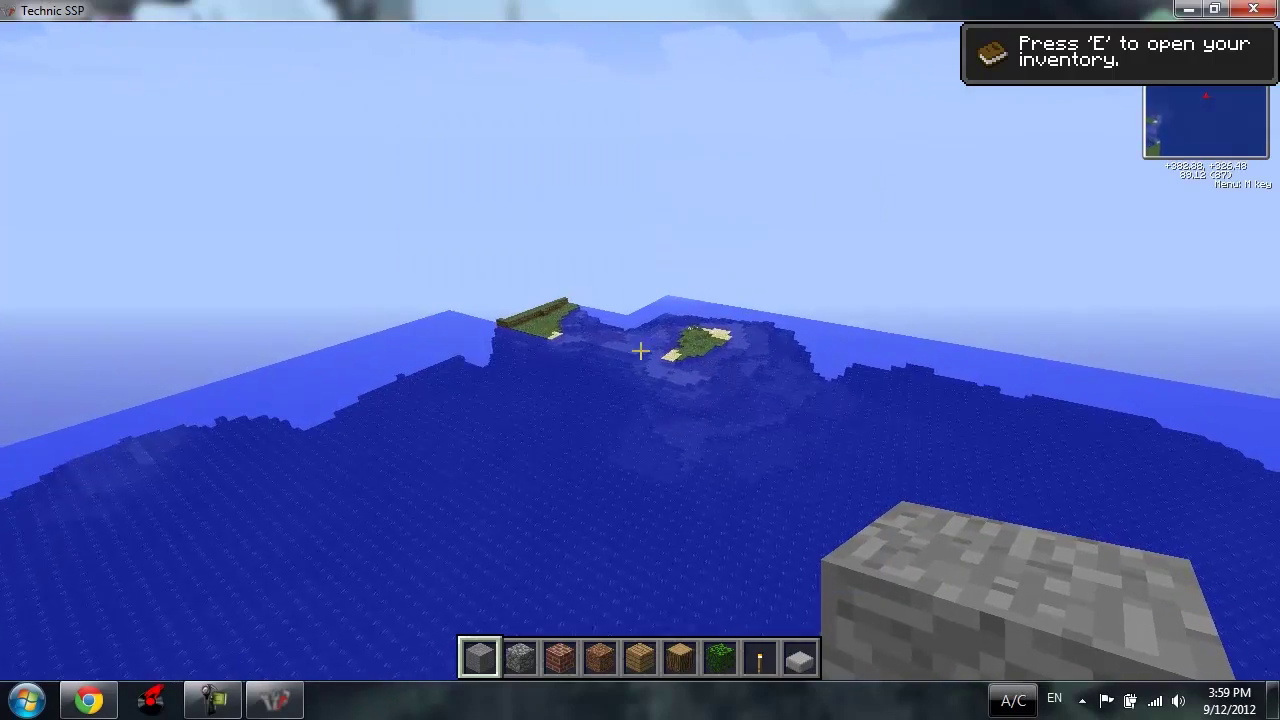
pyautogui.press('w')
pyautogui.press('w')
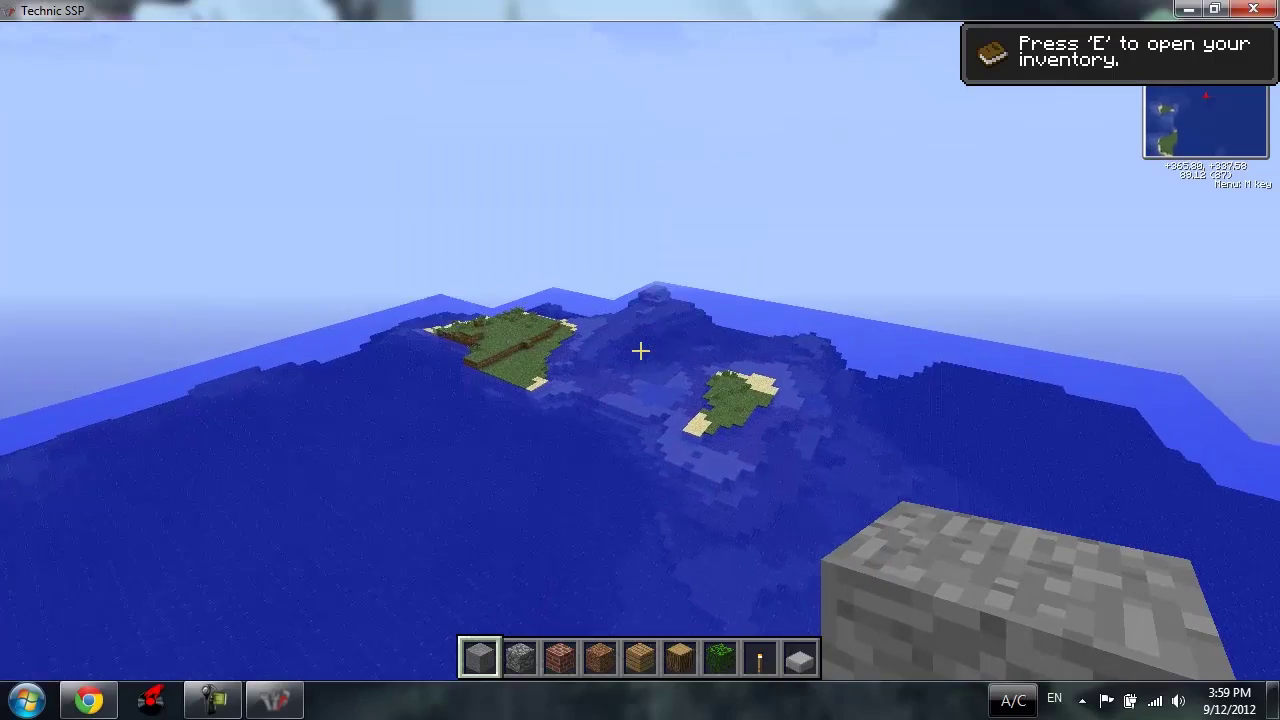